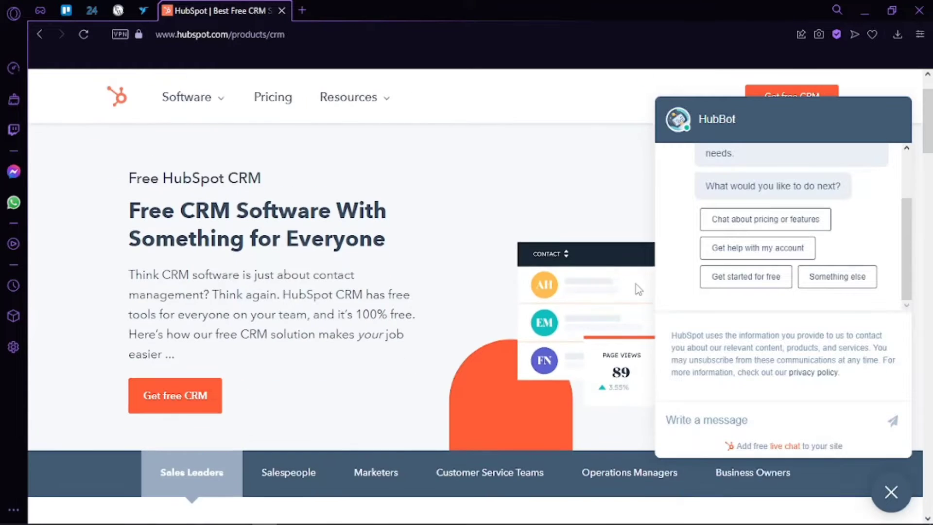
Close the HubBot chat panel on the free CRM product page
scroll(679, 385, "up", 2)
left_click(891, 493)
scroll(559, 338, "up", 3)
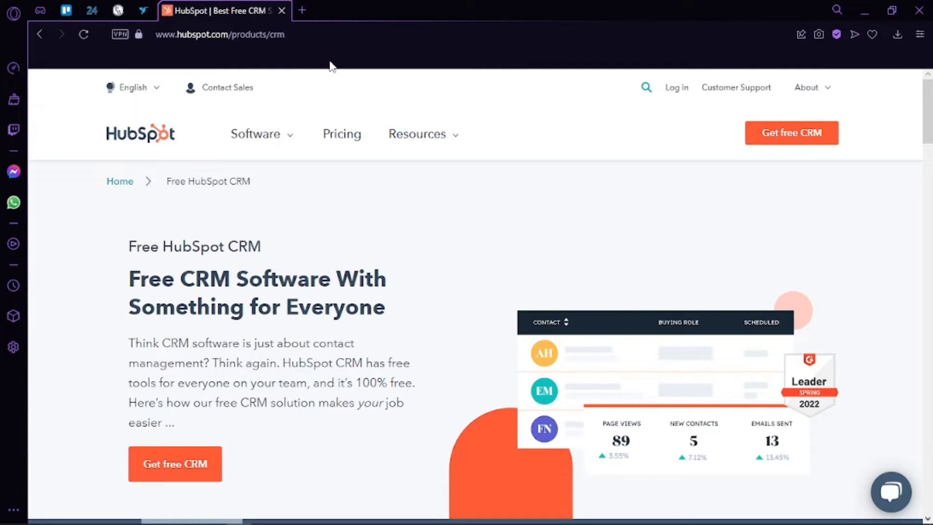
Briefly view the free CRM signup form, then return to the product page
left_click(212, 469)
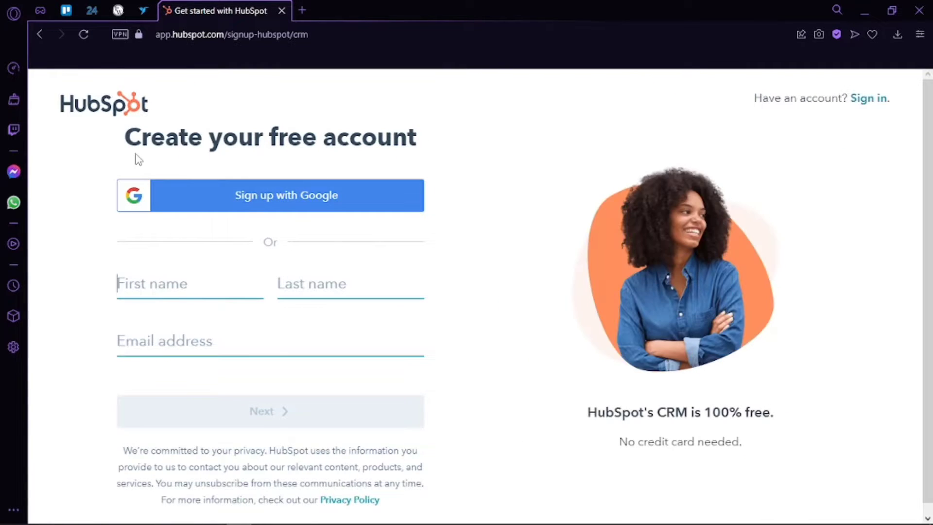
left_click(40, 34)
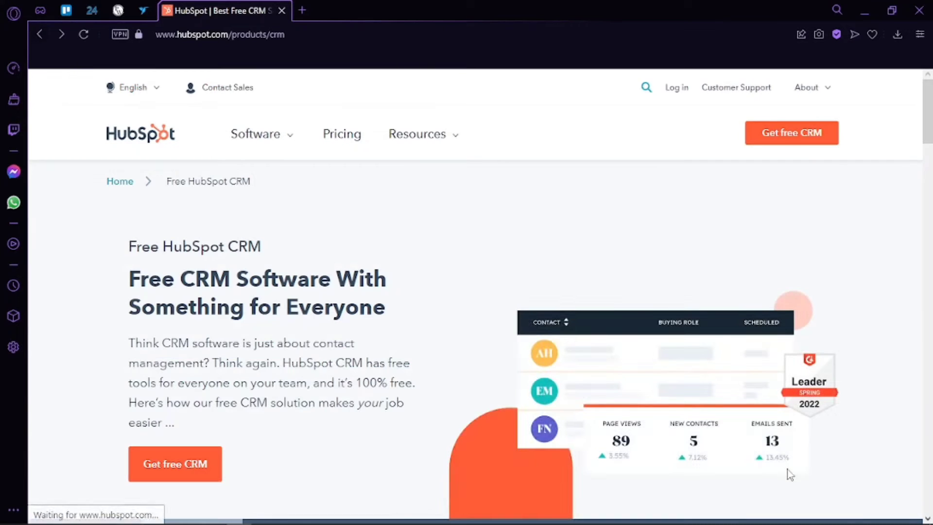
scroll(333, 286, "down", 3)
scroll(292, 233, "up", 3)
scroll(222, 176, "down", 1)
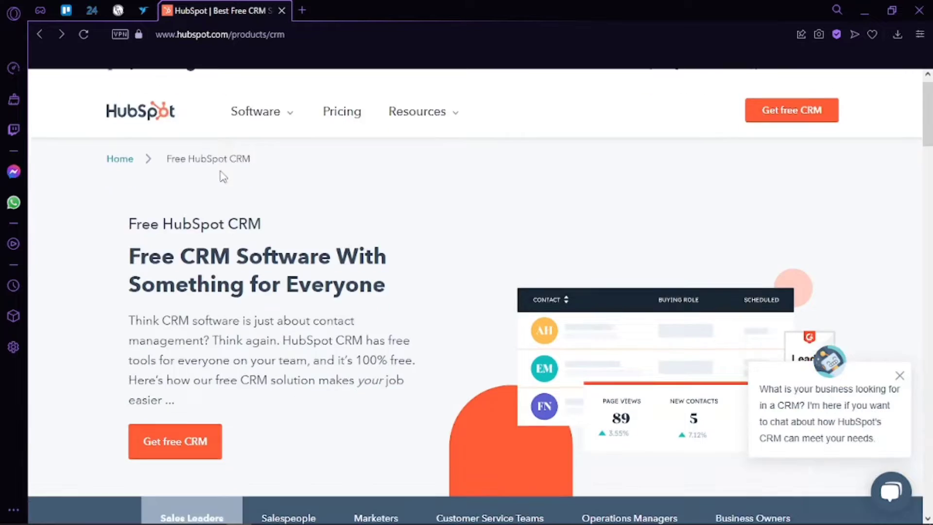
scroll(243, 228, "down", 4)
scroll(394, 337, "down", 4)
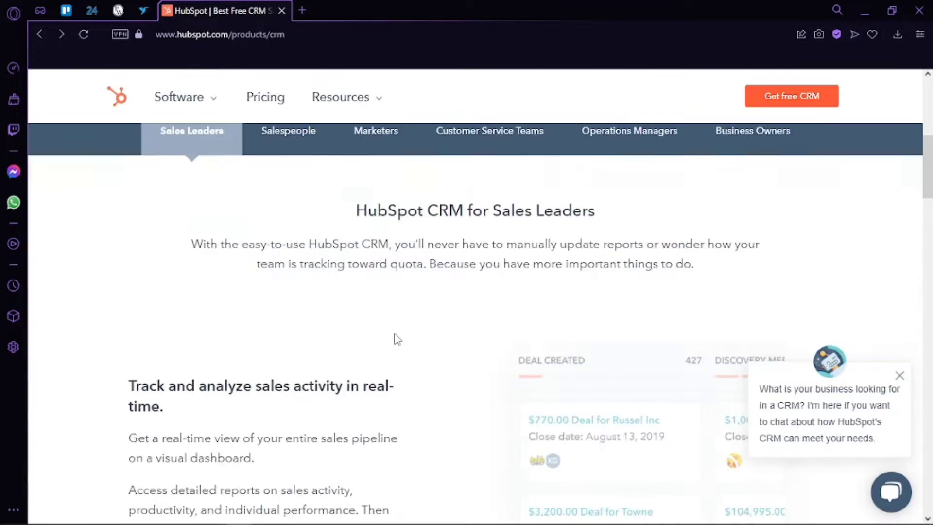
scroll(393, 335, "up", 6)
scroll(289, 330, "up", 1)
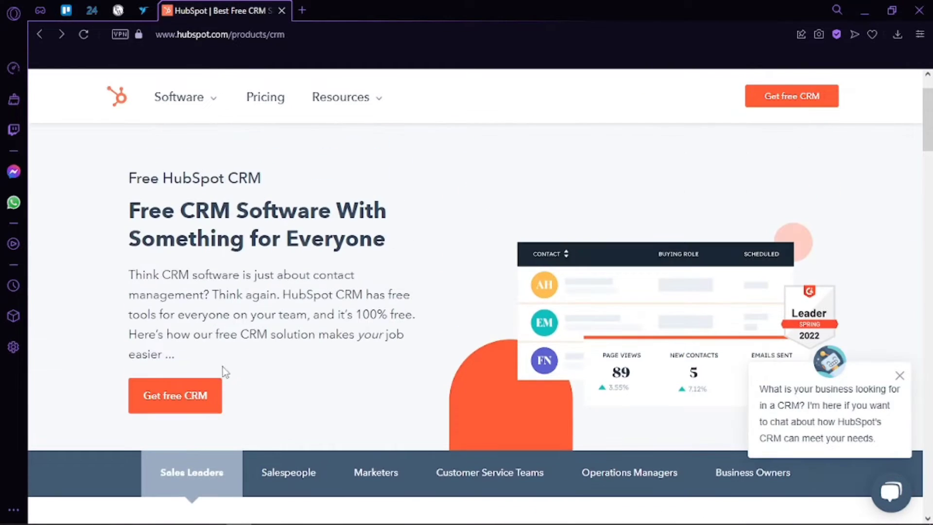
Sign up for the free CRM with Google and continue into the existing HubSpot account
left_click(190, 397)
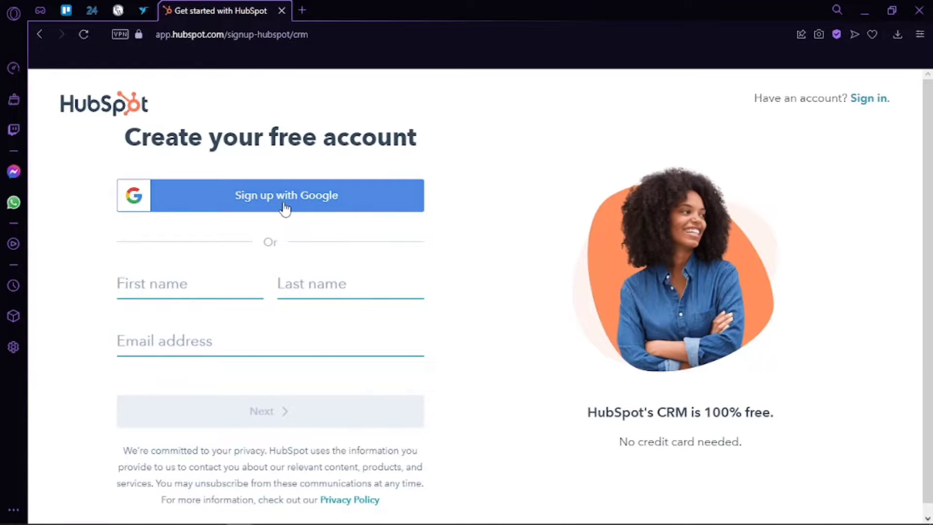
left_click(285, 204)
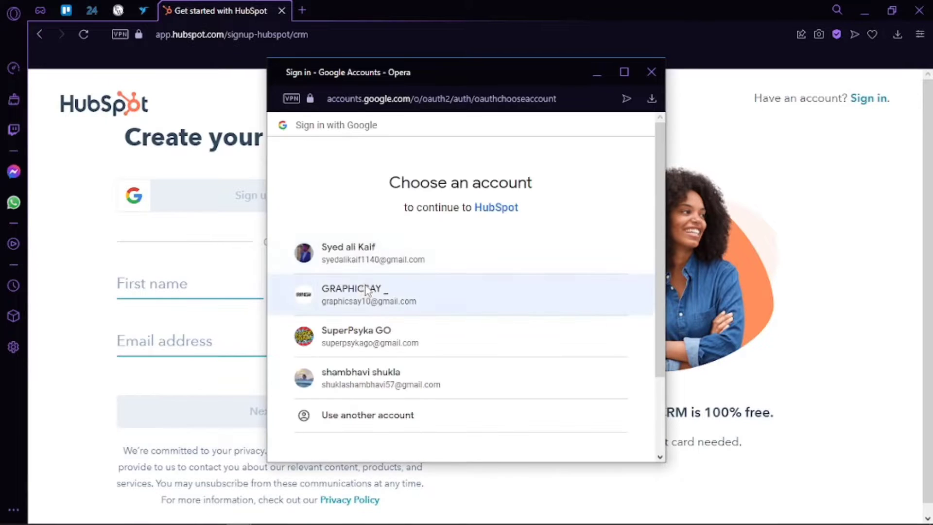
left_click(368, 294)
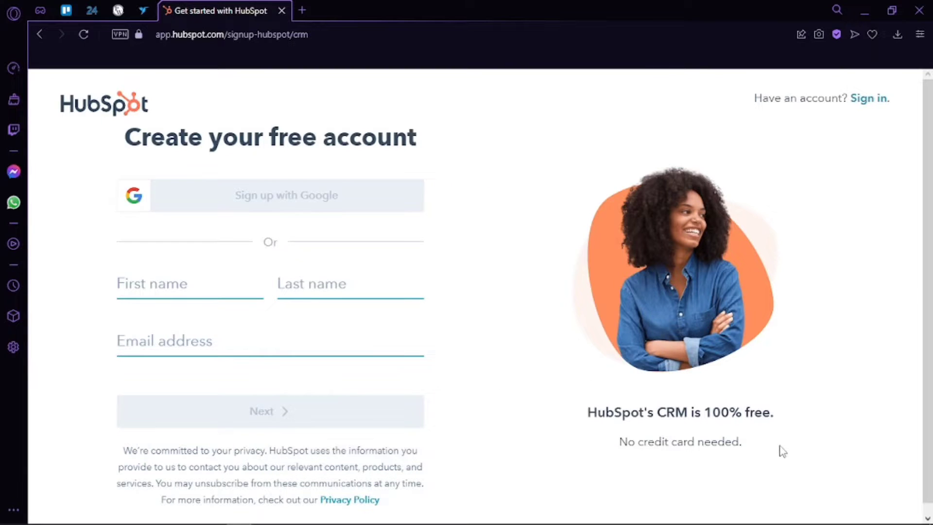
left_click(483, 400)
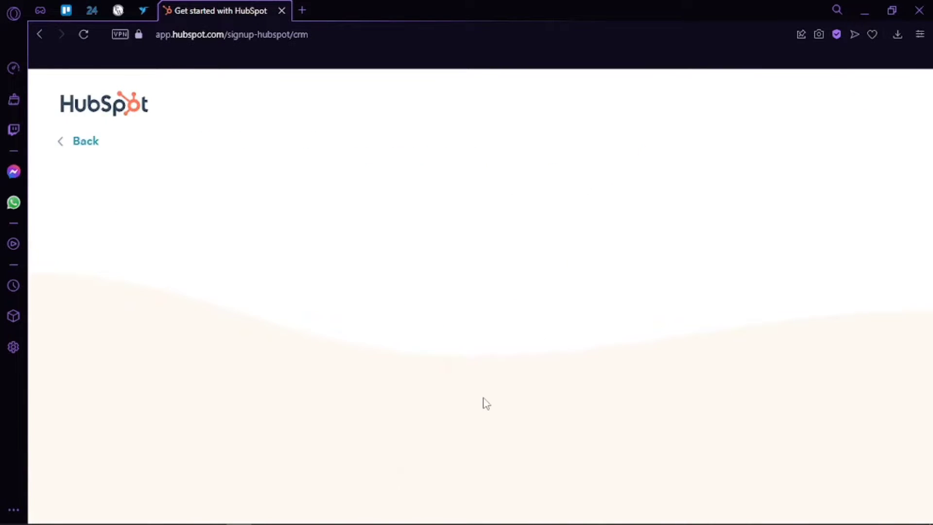
left_click(492, 391)
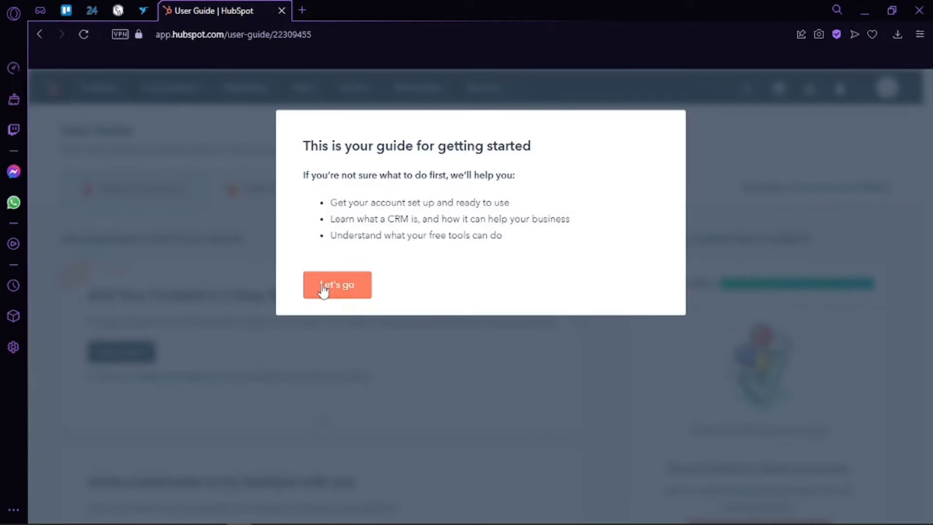
Dismiss the getting-started message and look over the top navigation menus, including Marketing
left_click(323, 286)
scroll(419, 298, "down", 4)
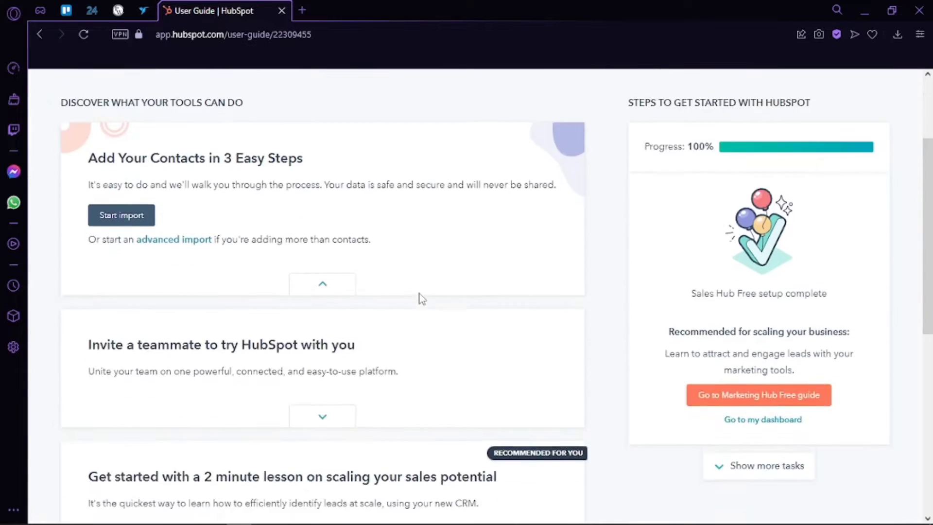
scroll(335, 261, "up", 4)
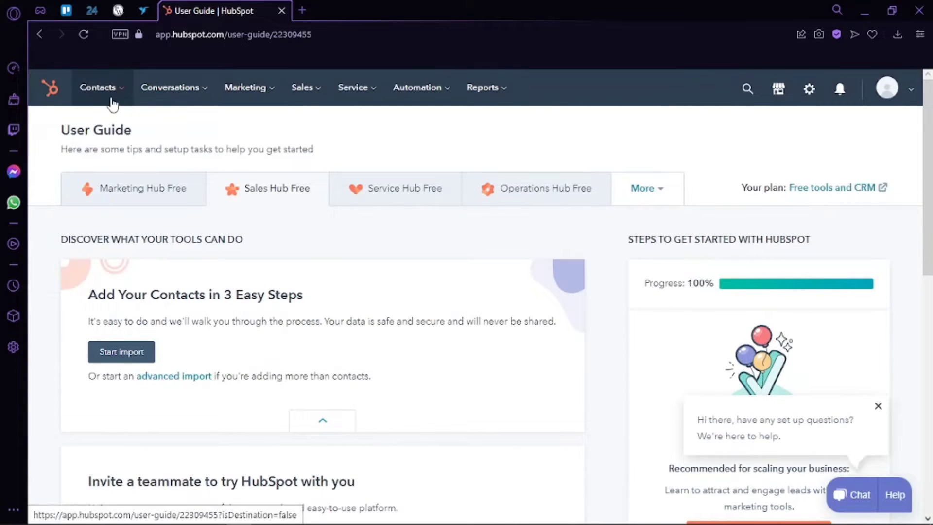
mouse_move(156, 94)
mouse_move(235, 87)
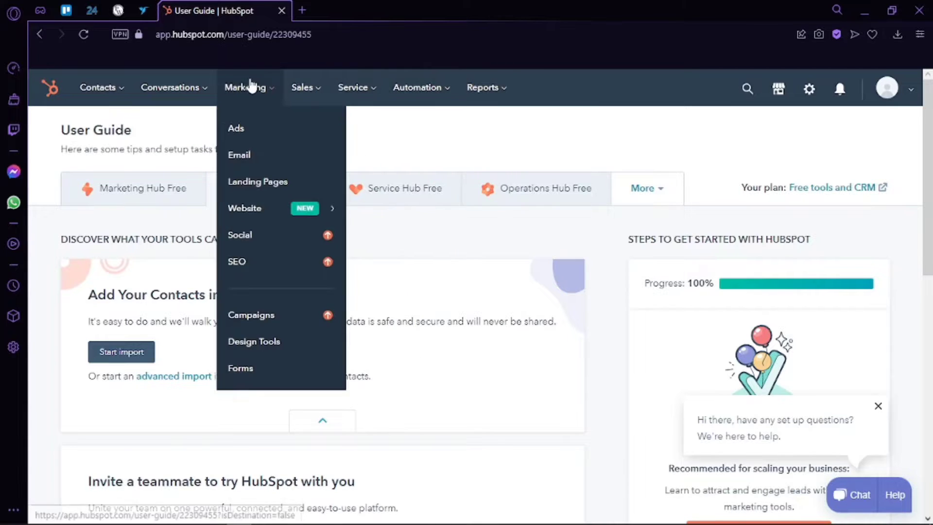
mouse_move(505, 111)
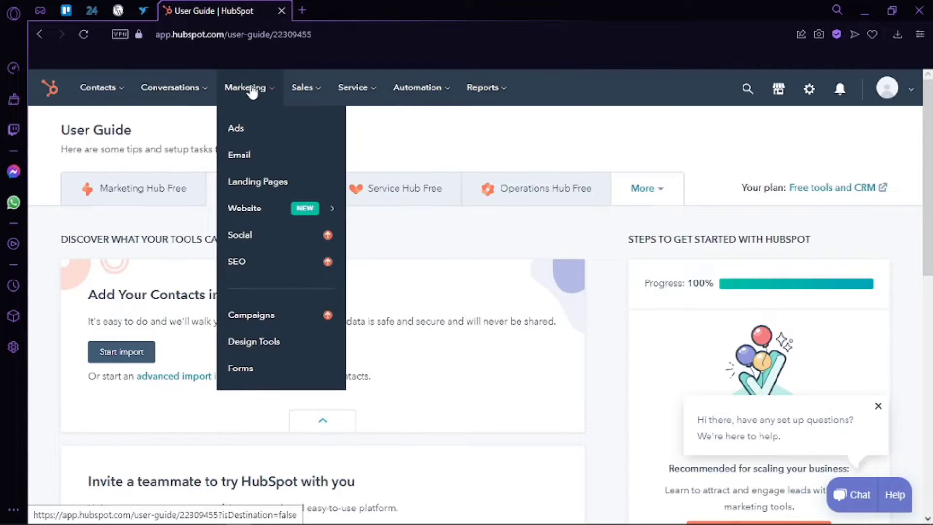
mouse_move(473, 90)
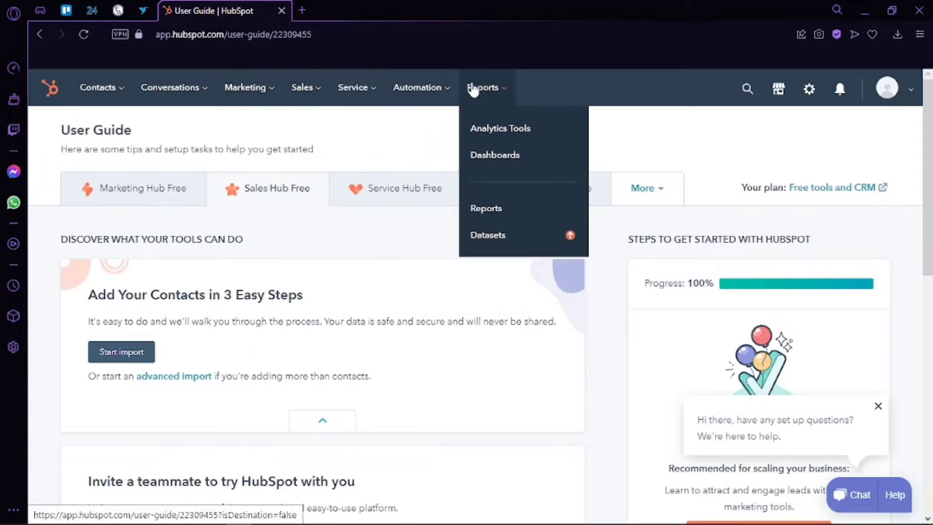
scroll(450, 278, "down", 2)
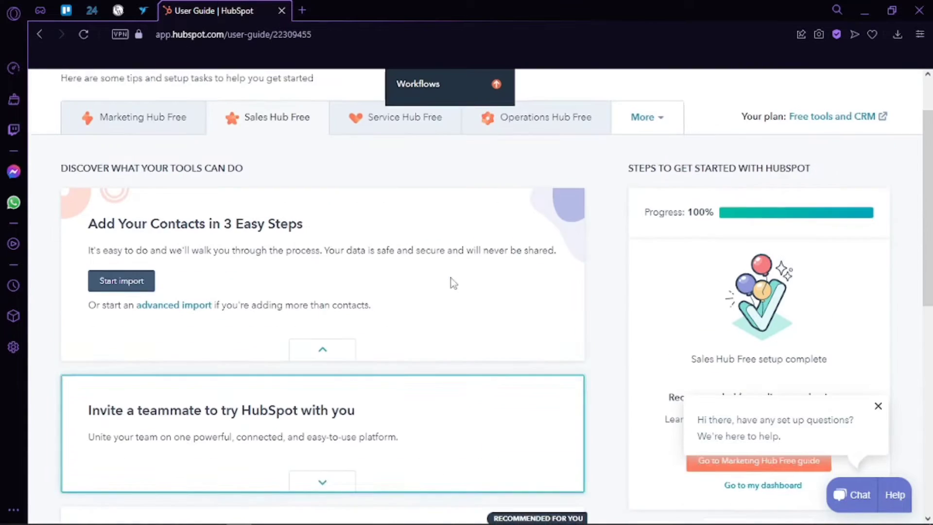
scroll(248, 88, "up", 2)
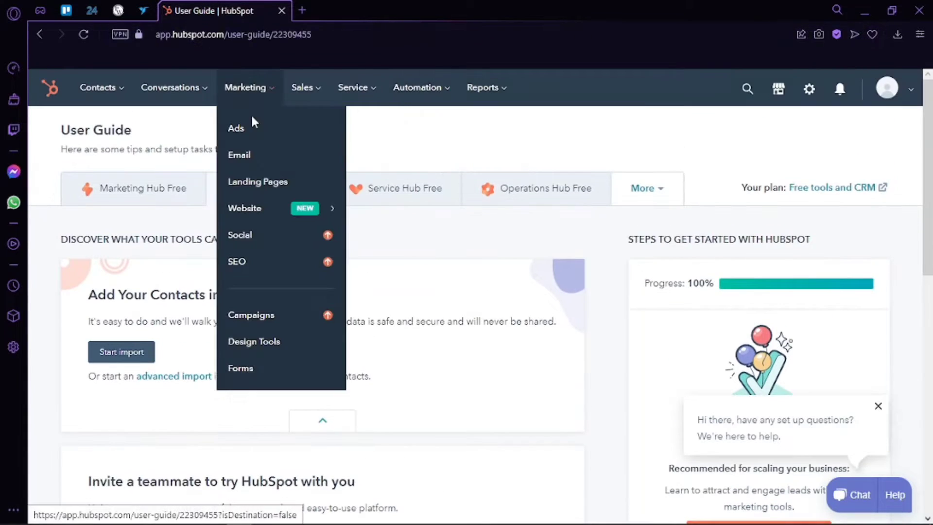
Open Marketing Email, start on the free plan, skip the provider question, and dismiss the tour
left_click(240, 155)
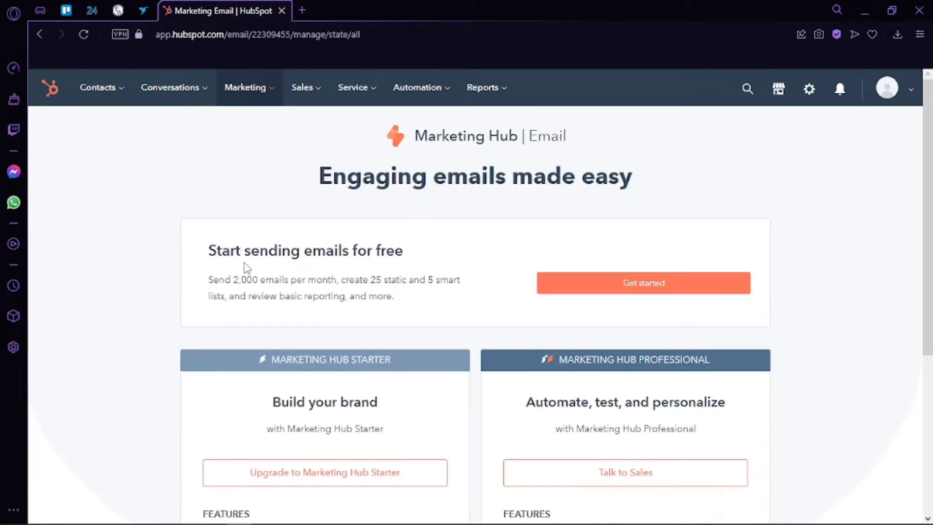
scroll(267, 265, "down", 3)
scroll(267, 265, "up", 3)
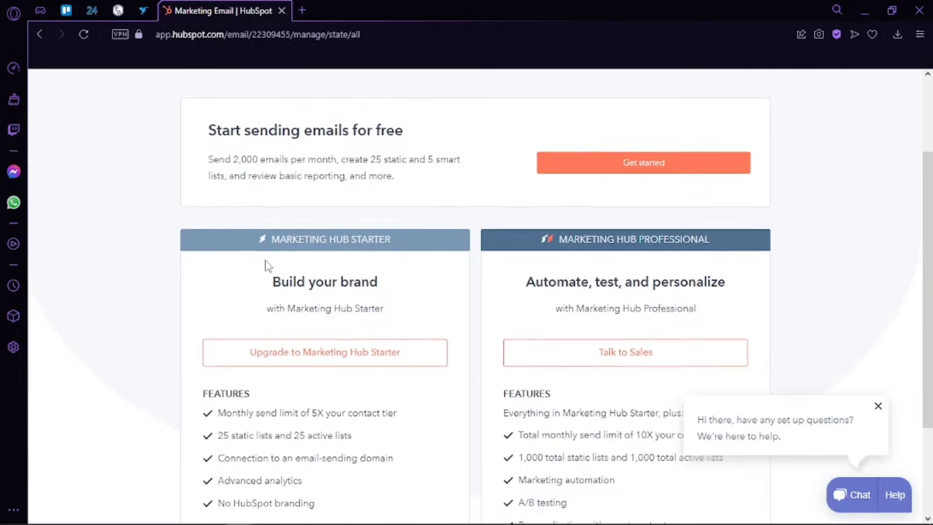
left_click(547, 283)
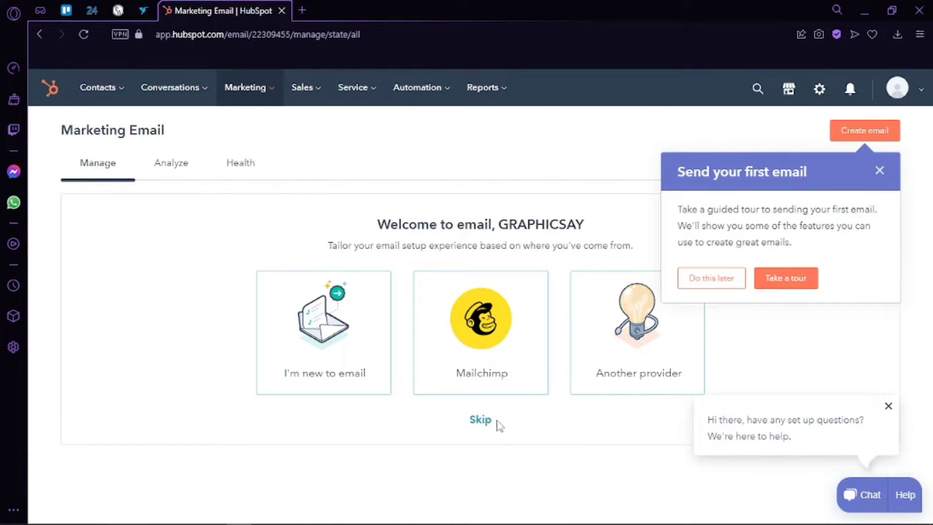
left_click(482, 421)
left_click(879, 170)
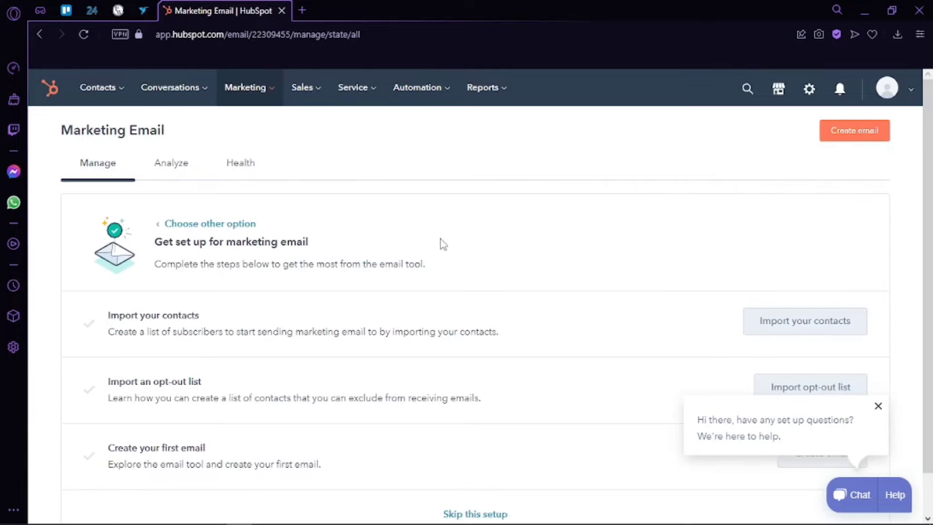
Create a new email of the Regular email type
scroll(399, 296, "down", 1)
scroll(399, 297, "up", 1)
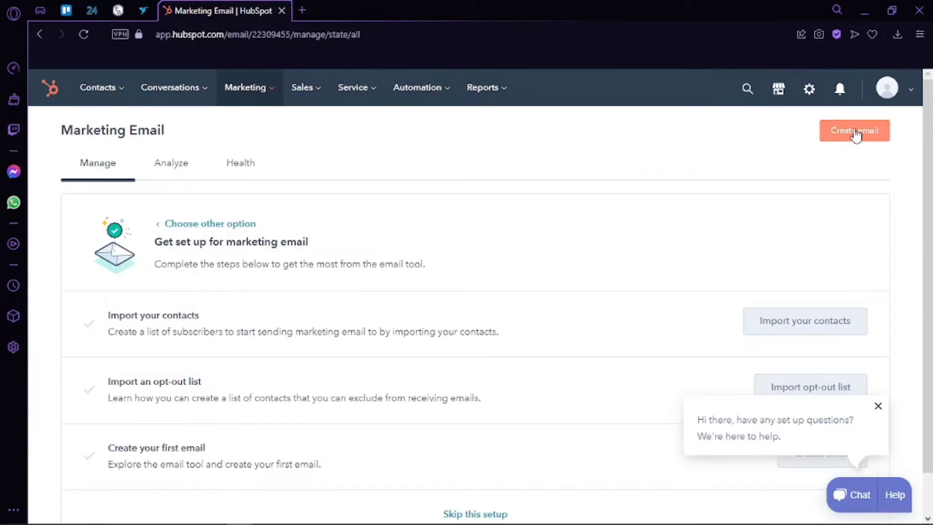
left_click(855, 131)
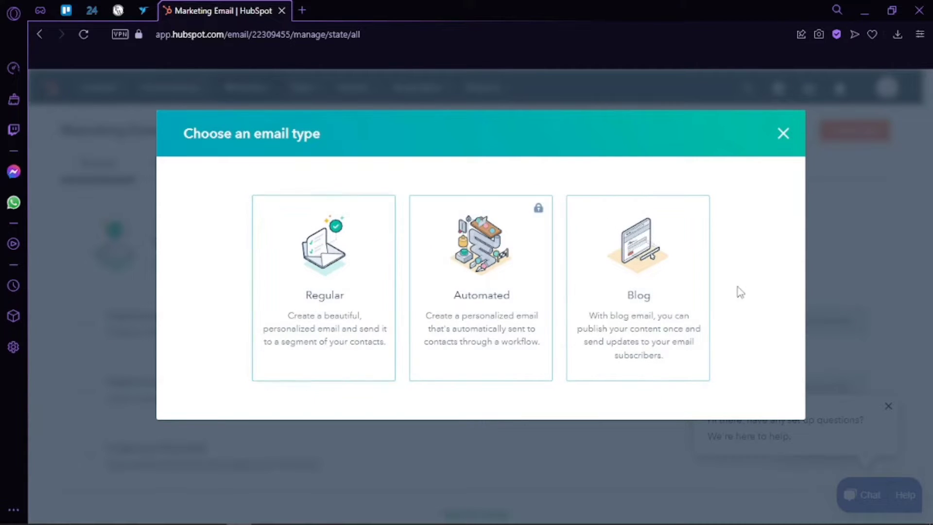
left_click(381, 290)
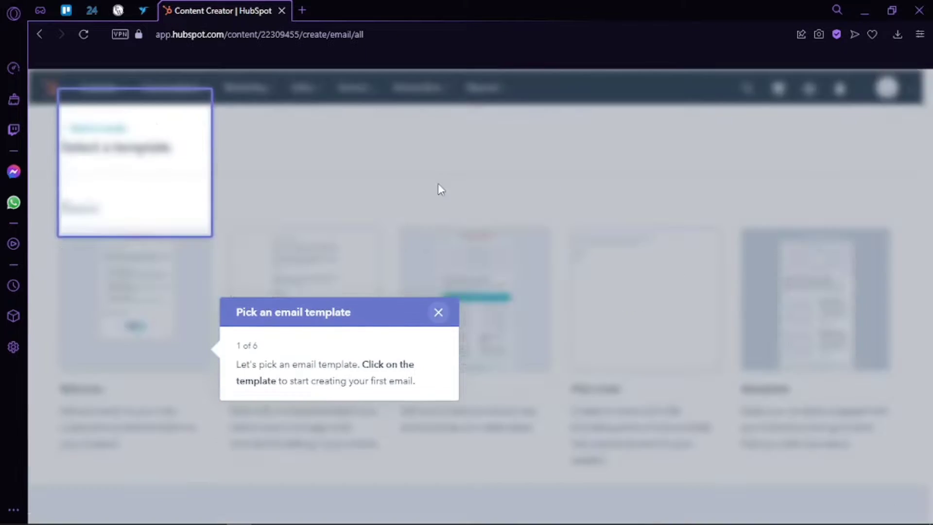
Close the template tour and create the email from the Basic Welcome template
left_click(439, 184)
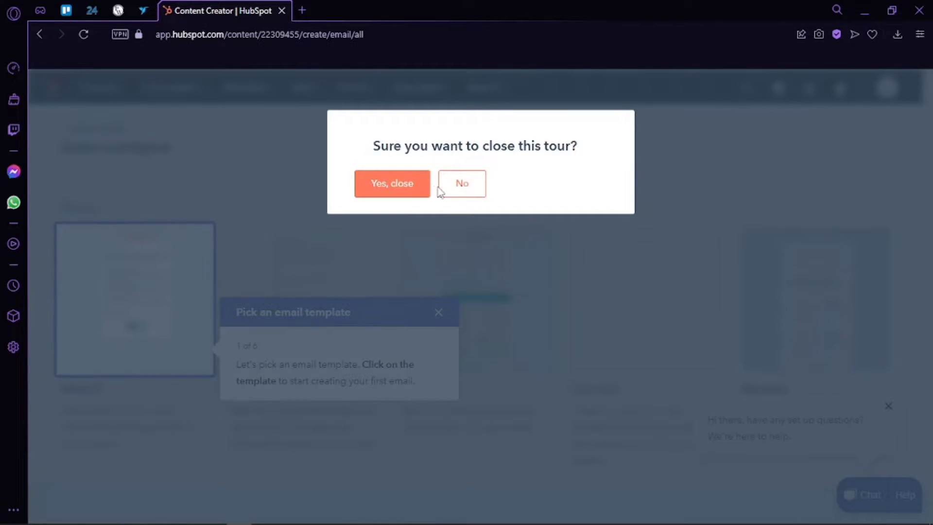
left_click(401, 181)
scroll(461, 333, "down", 10)
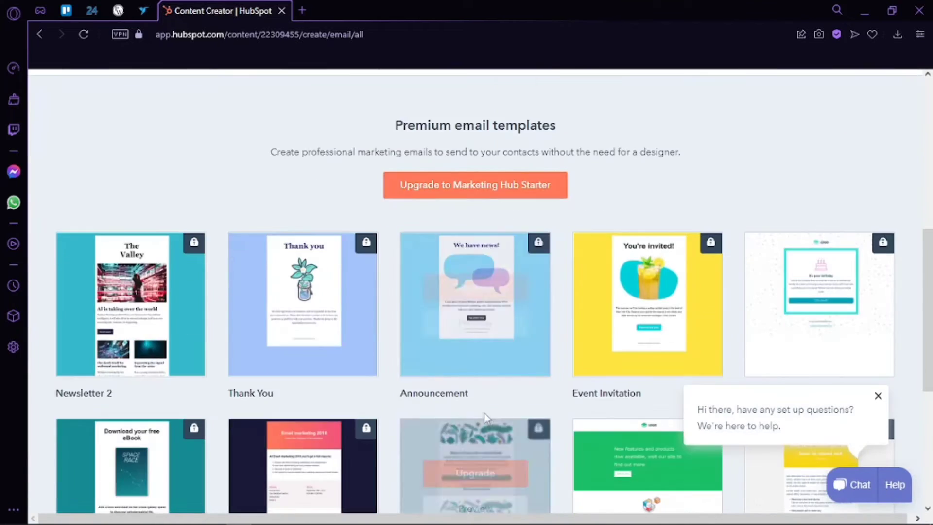
scroll(523, 354, "up", 15)
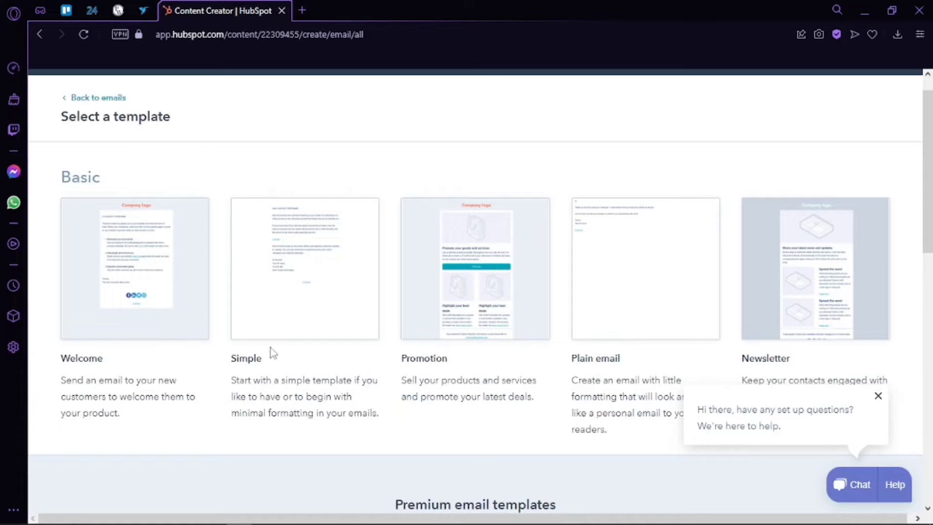
mouse_move(173, 315)
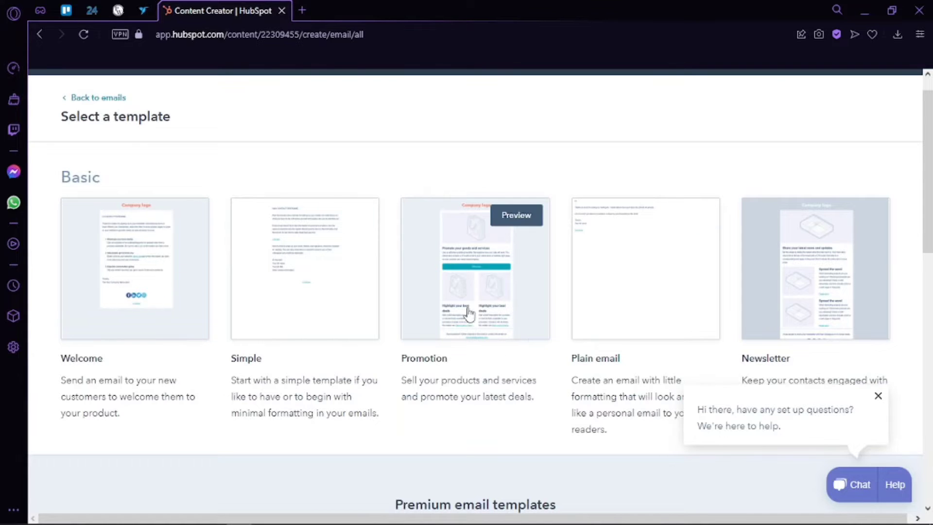
mouse_move(586, 299)
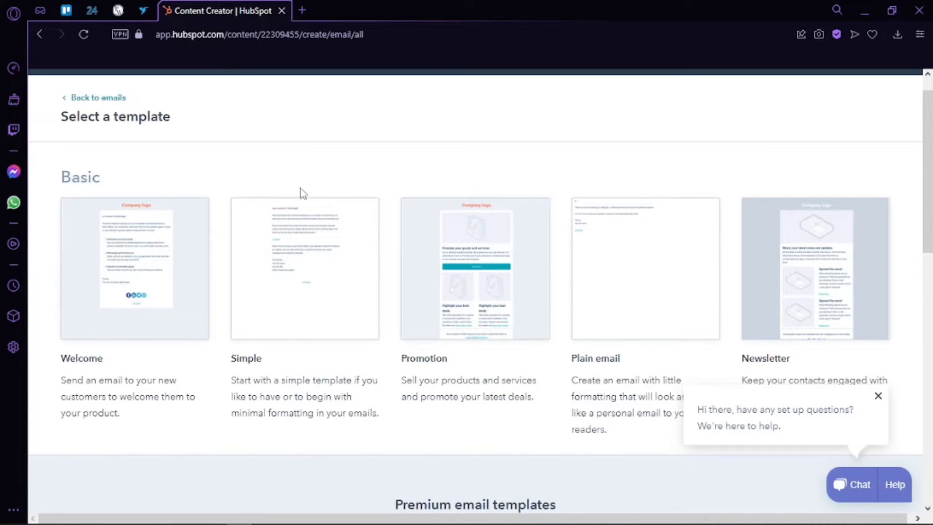
left_click(143, 269)
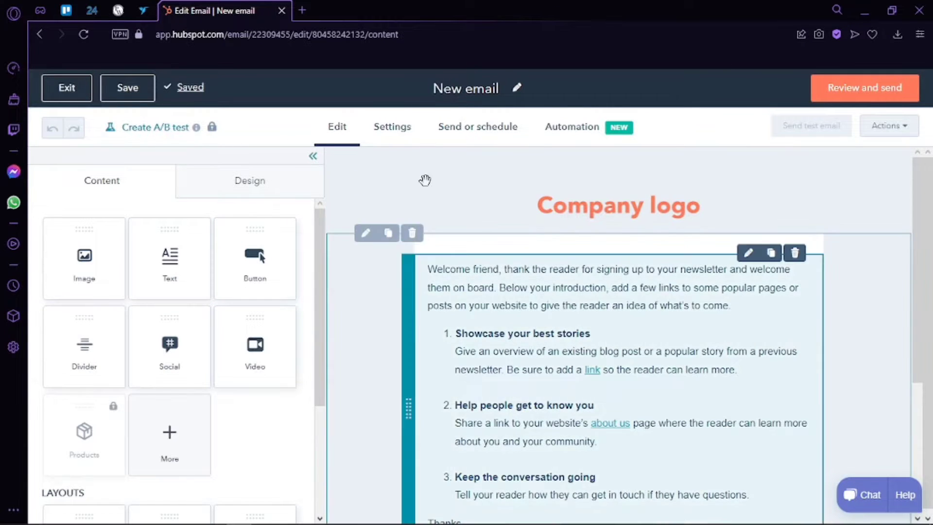
Rename the email from 'New email' to 'TEST email'
left_click(491, 87)
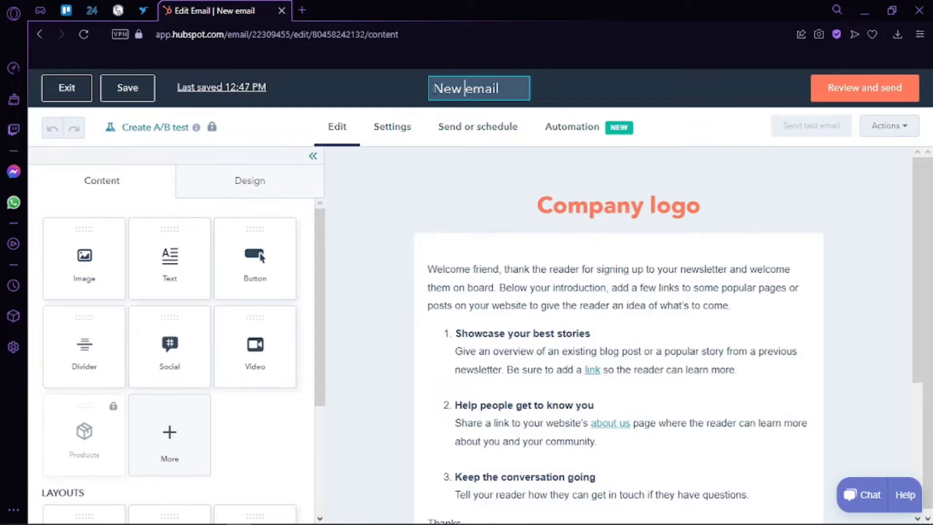
key("BackSpace")
key("BackSpace")
key("BackSpace")
key("BackSpace")
type("TEST")
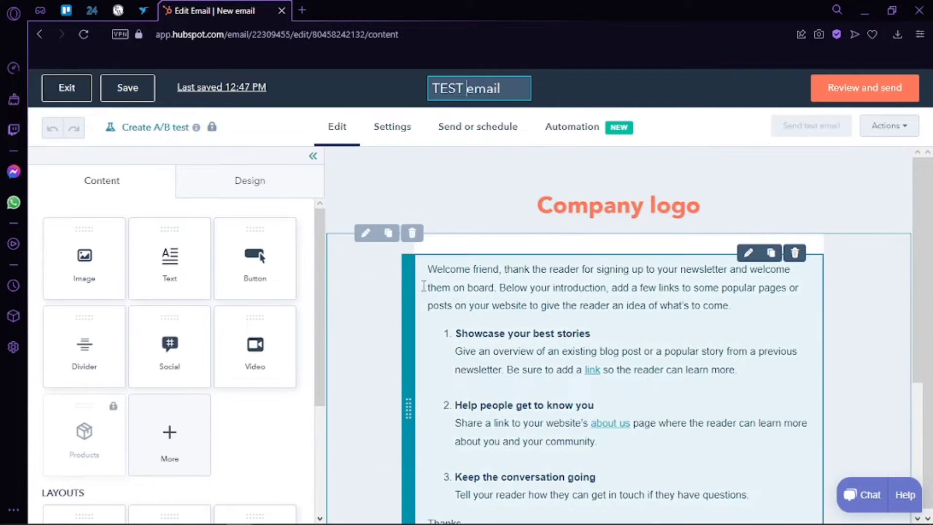
left_click(240, 186)
Browse the Design tab's Dividers and Text styles, then open the Company logo's settings
left_click(149, 189)
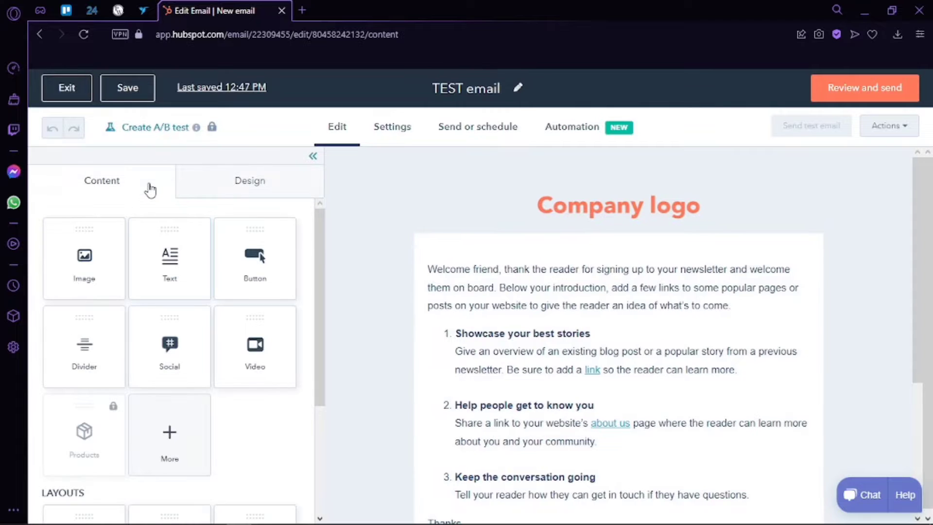
scroll(132, 374, "down", 4)
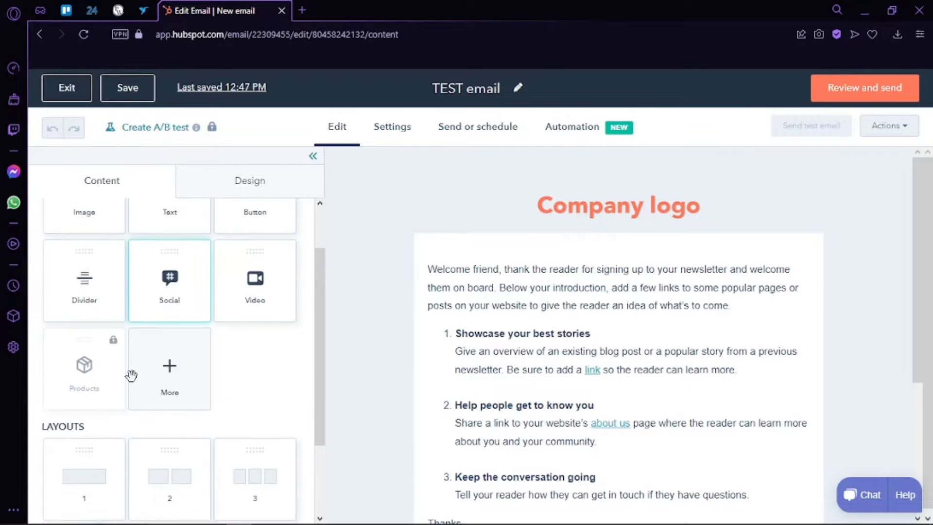
scroll(150, 385, "up", 4)
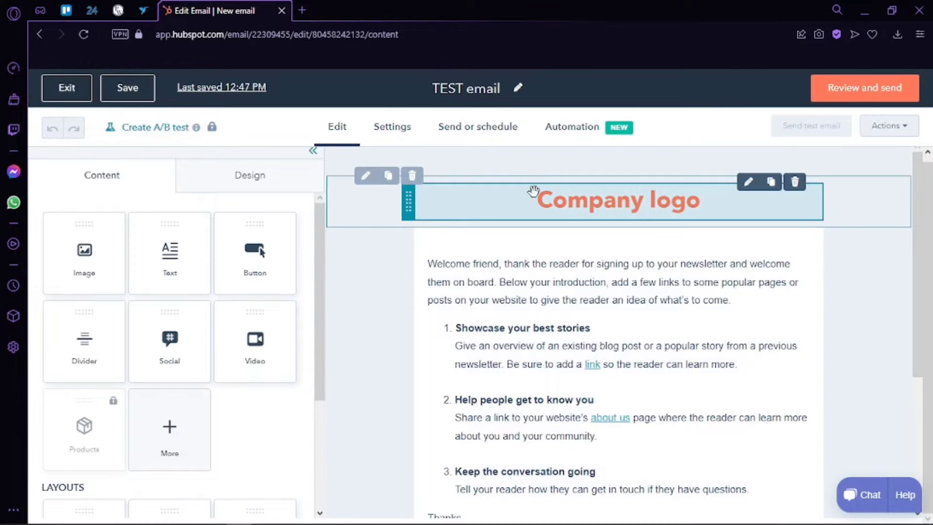
left_click(245, 193)
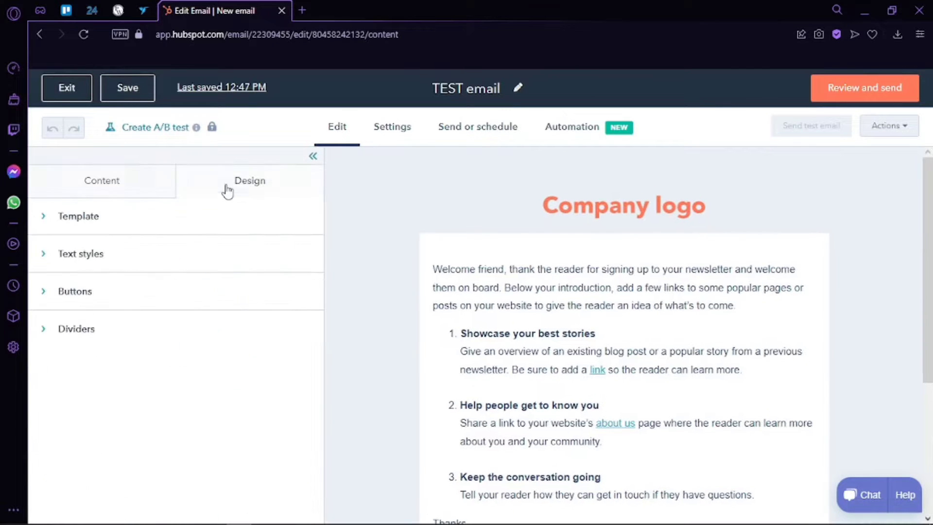
left_click(89, 335)
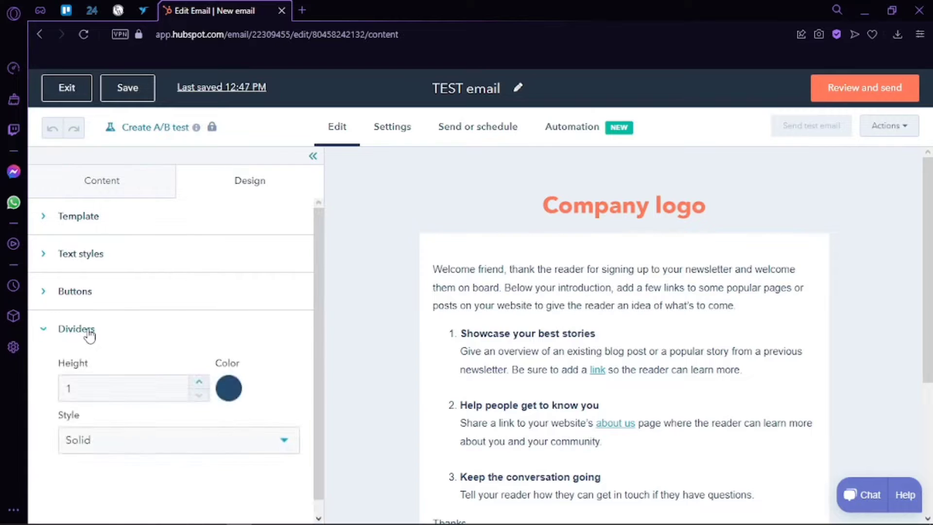
left_click(84, 331)
left_click(94, 258)
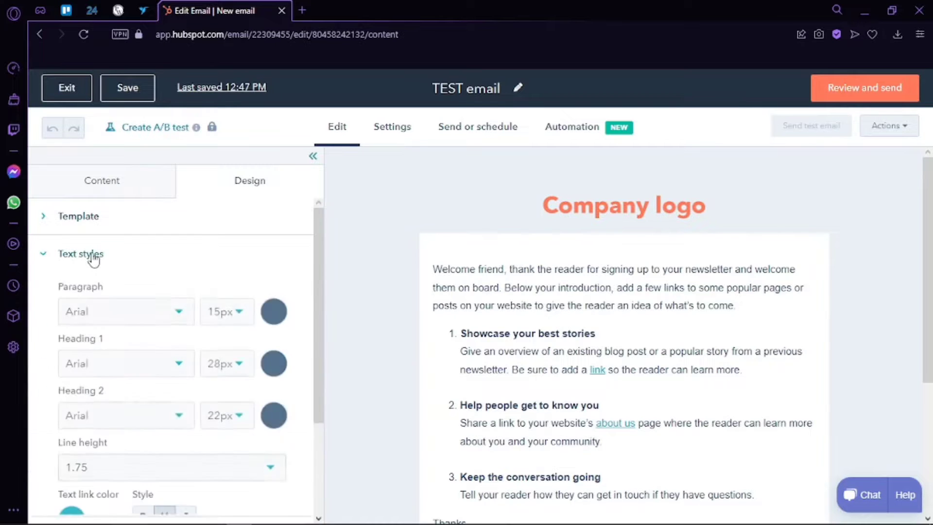
left_click(93, 254)
left_click(576, 208)
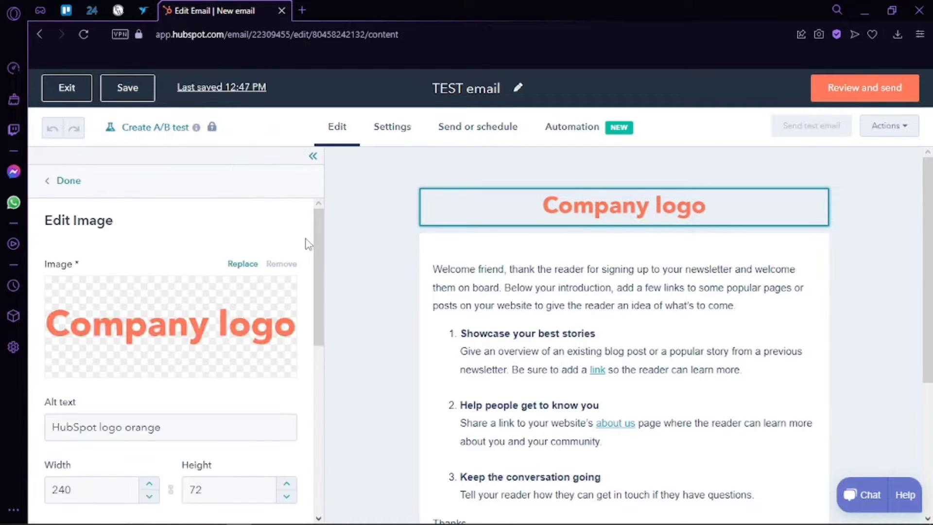
Open the logo's Insert image picker and Canva options, then close it without replacing anything
scroll(203, 307, "down", 2)
scroll(219, 301, "up", 2)
left_click(251, 265)
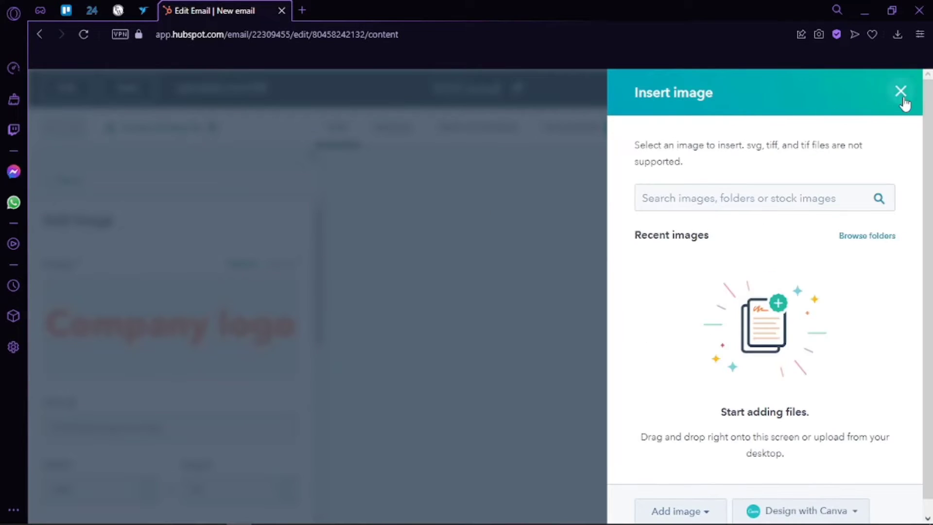
left_click(901, 94)
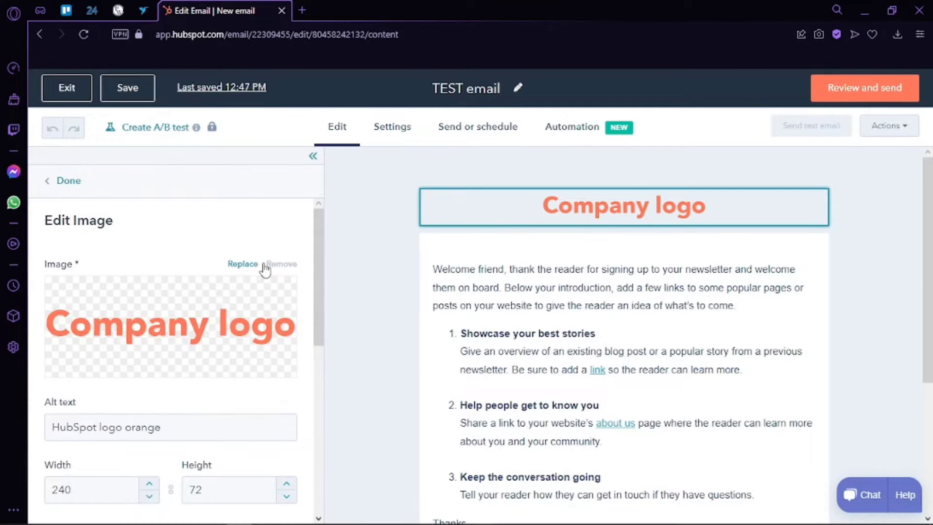
left_click(243, 265)
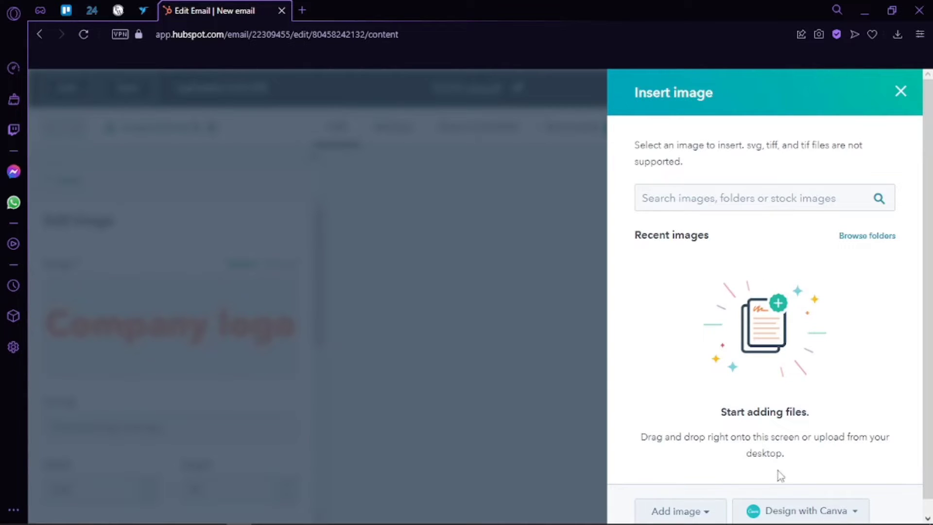
scroll(729, 499, "down", 1)
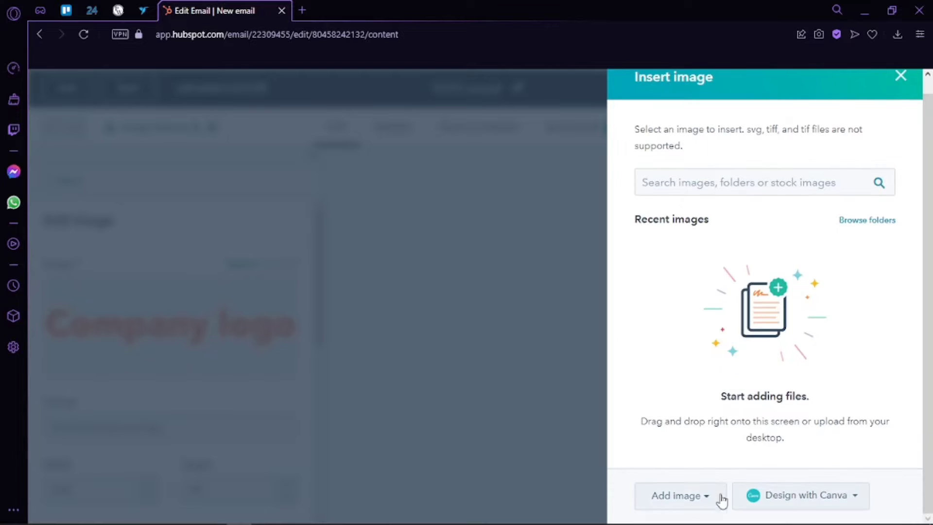
left_click(809, 496)
left_click(808, 495)
scroll(657, 234, "up", 1)
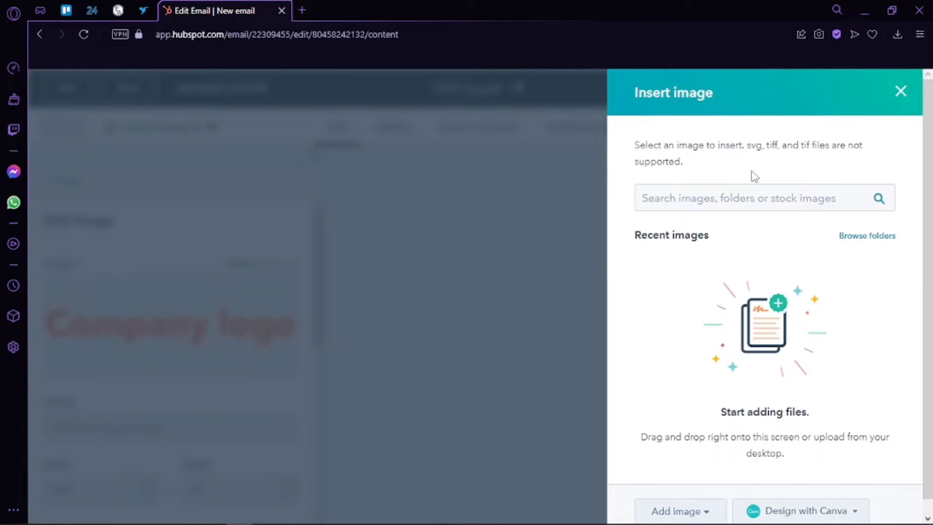
left_click(900, 102)
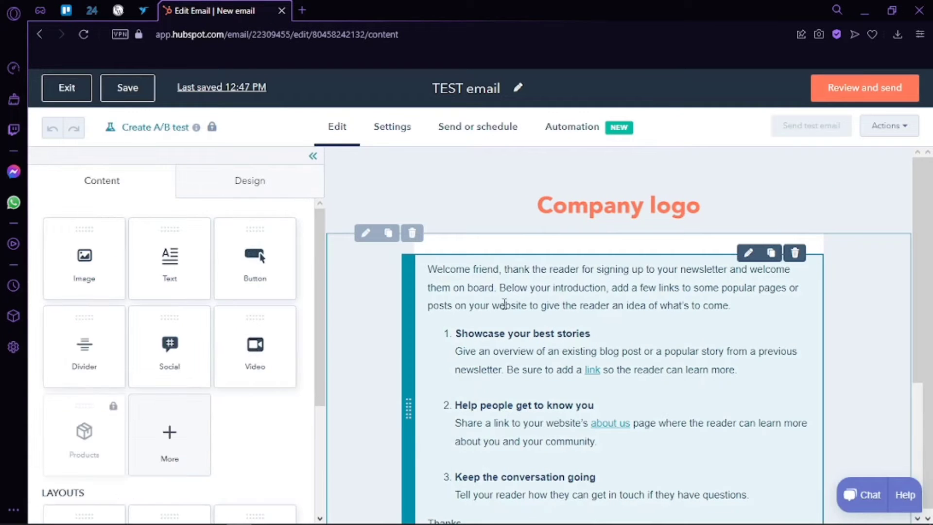
Scroll through the email preview and reopen the Company logo's image settings
scroll(453, 315, "down", 1)
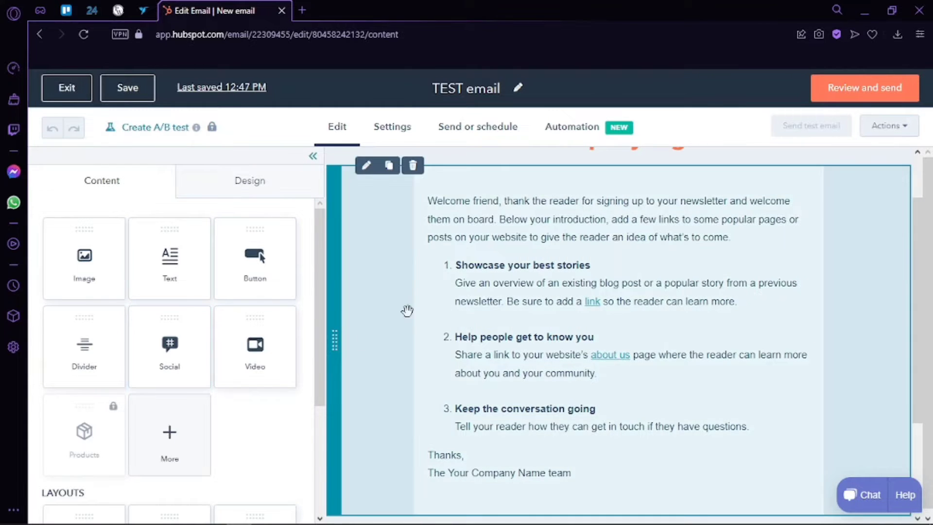
scroll(408, 310, "up", 1)
left_click(578, 211)
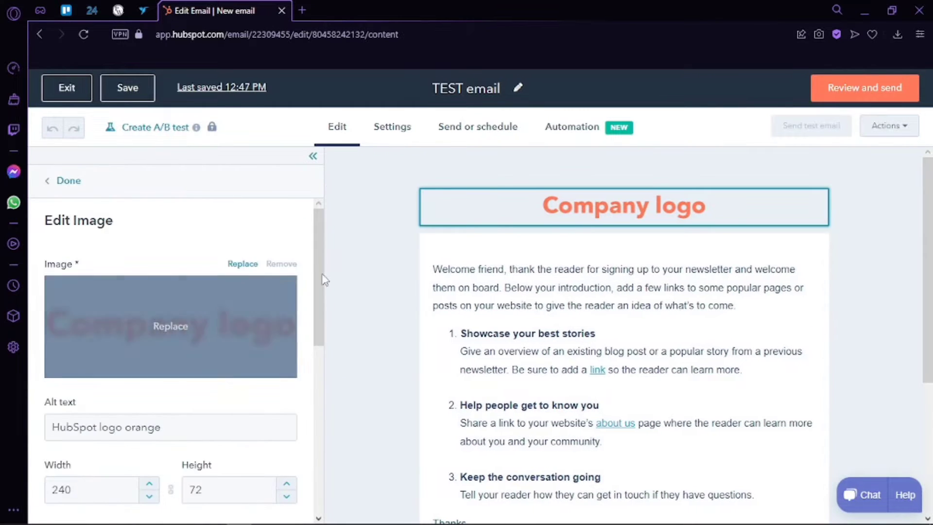
Close the logo's image picker unchanged, then select the first numbered list item's text
left_click(242, 263)
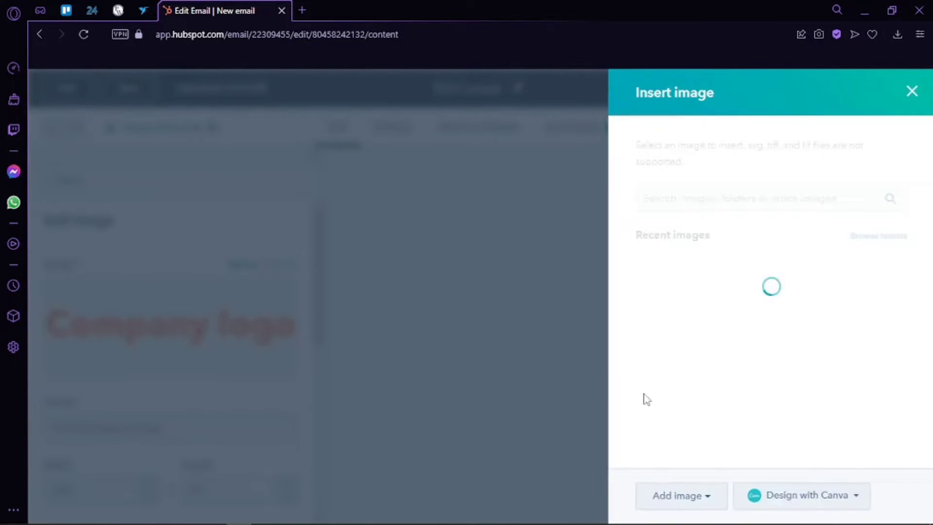
left_click(802, 511)
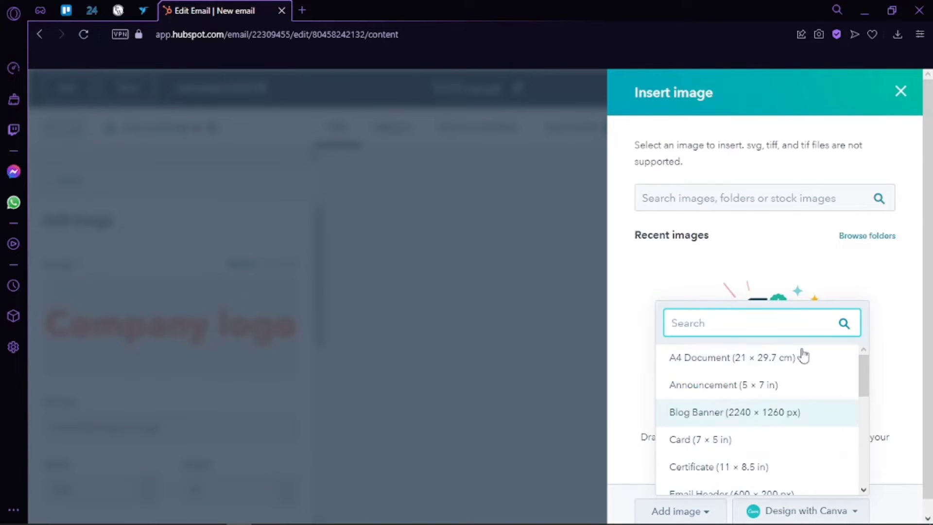
left_click(901, 91)
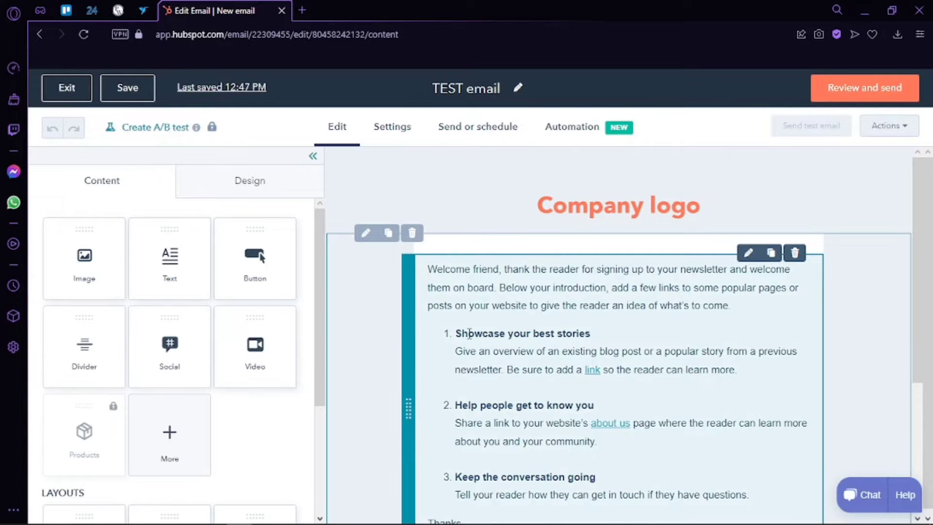
left_click_drag(546, 361, 463, 294)
Rewrite the first numbered item as bold 'LIKE AND SUBSCRIBE'
key("BackSpace")
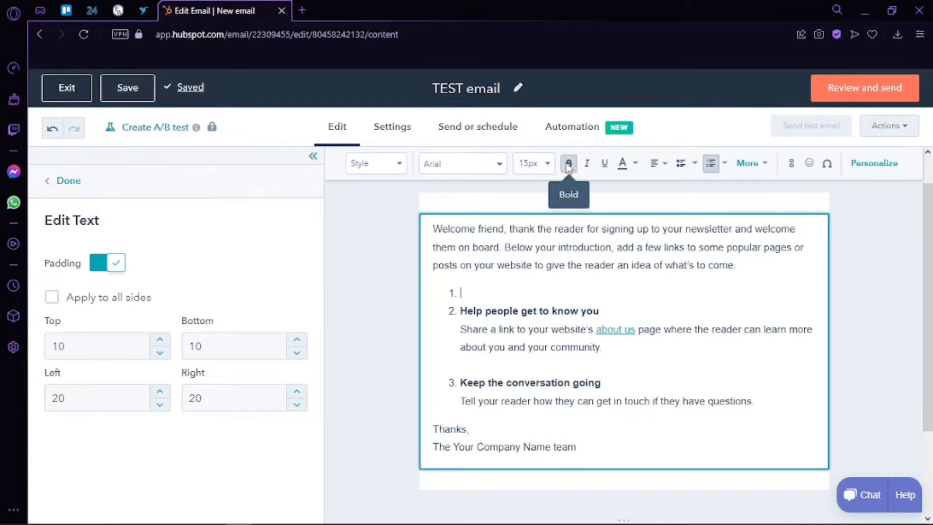
type("I")
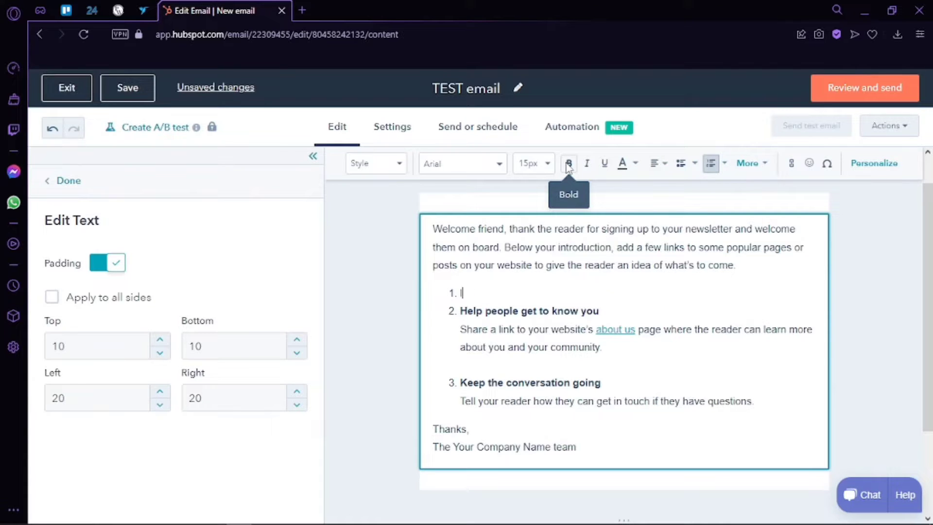
type("IKE LIKE AND SUBSCRIBE")
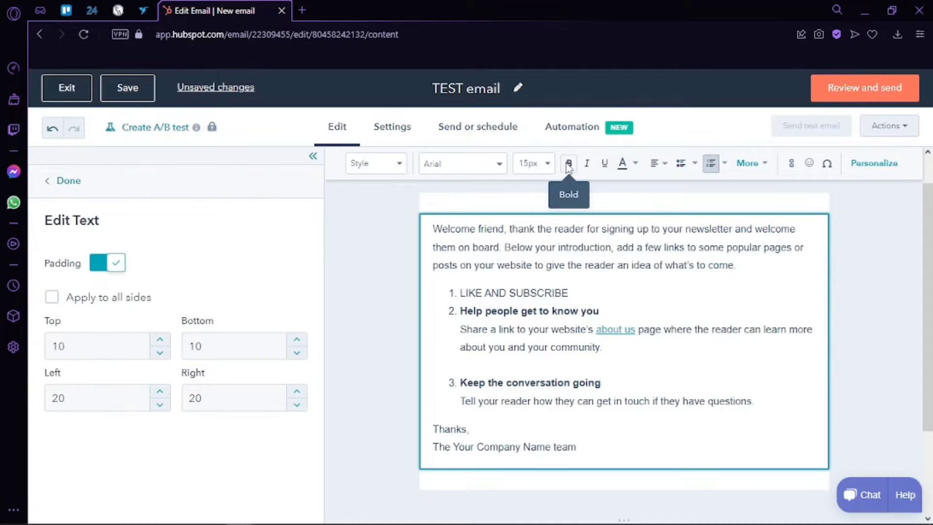
left_click(569, 163)
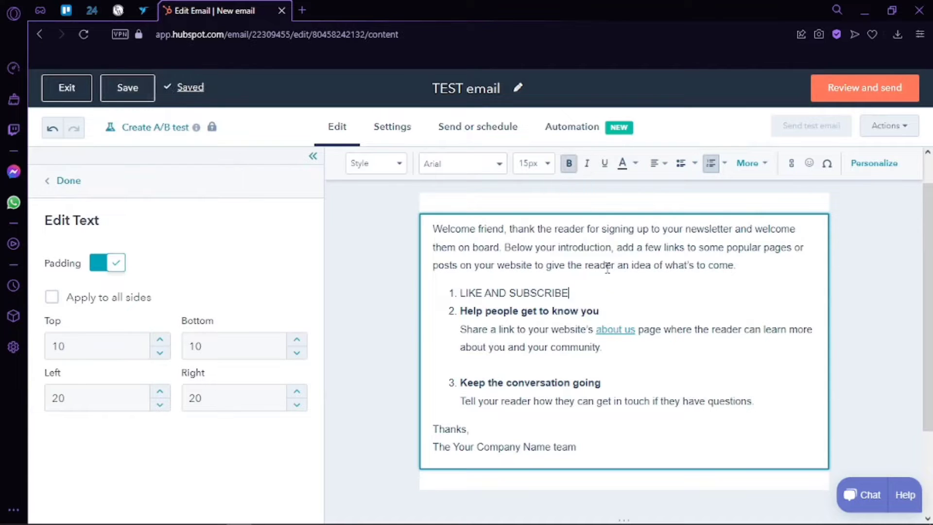
left_click_drag(573, 293, 475, 292)
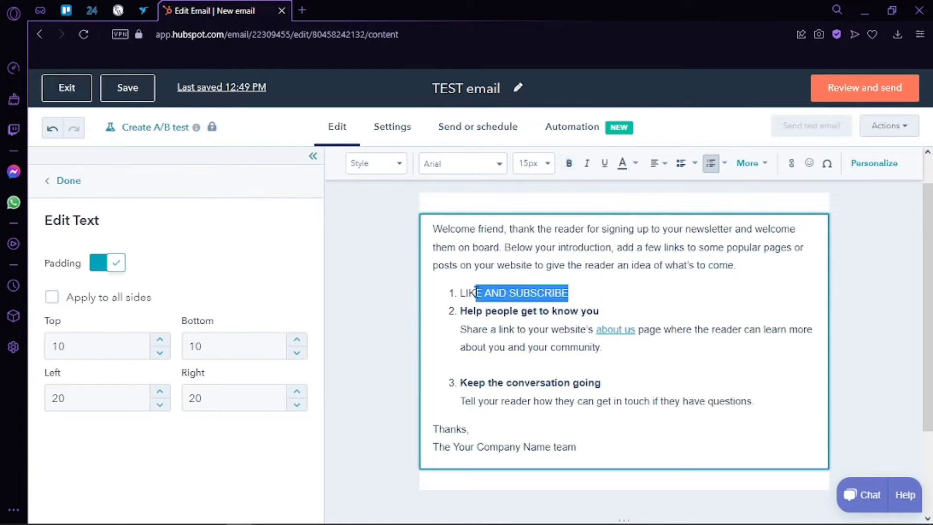
left_click(569, 163)
left_click(593, 329)
Finish the text edit and show the text block's padding settings (10 top/bottom, 20 left/right)
scroll(524, 337, "down", 2)
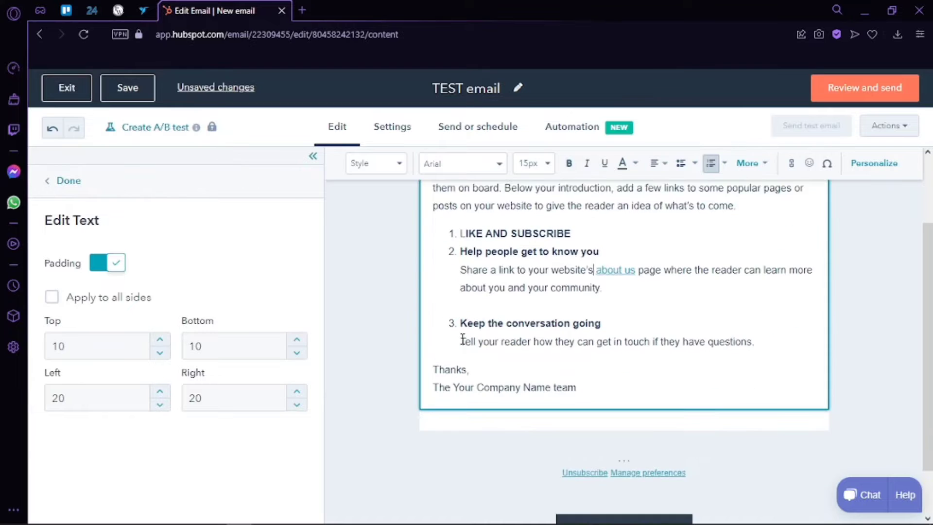
scroll(545, 423, "down", 4)
left_click(545, 382)
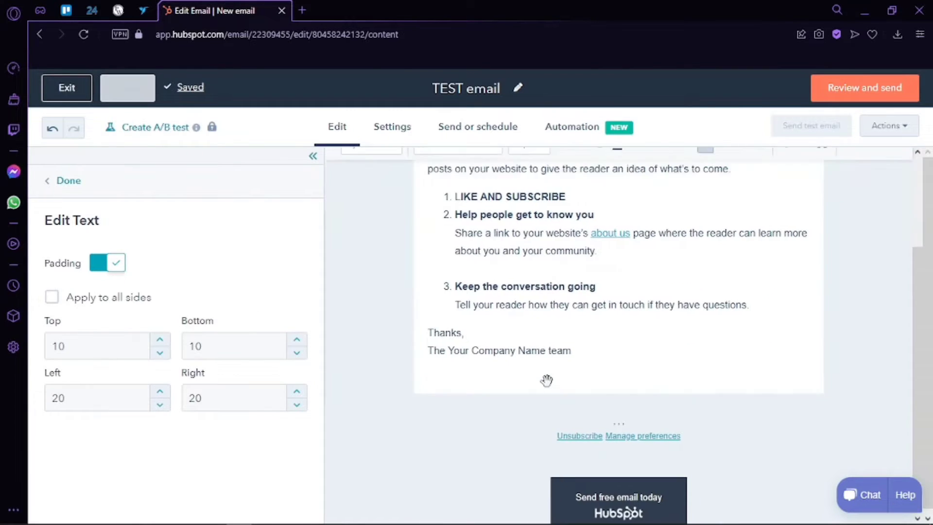
scroll(525, 360, "up", 3)
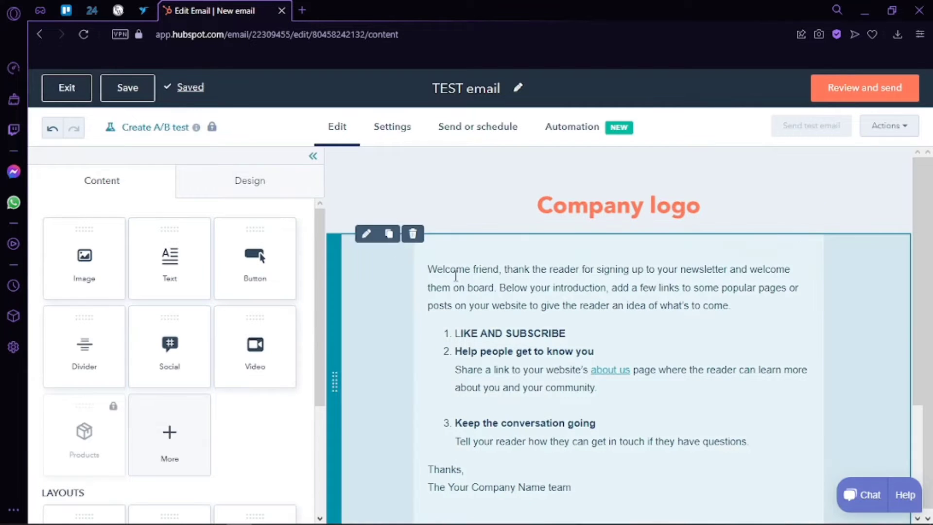
left_click(753, 253)
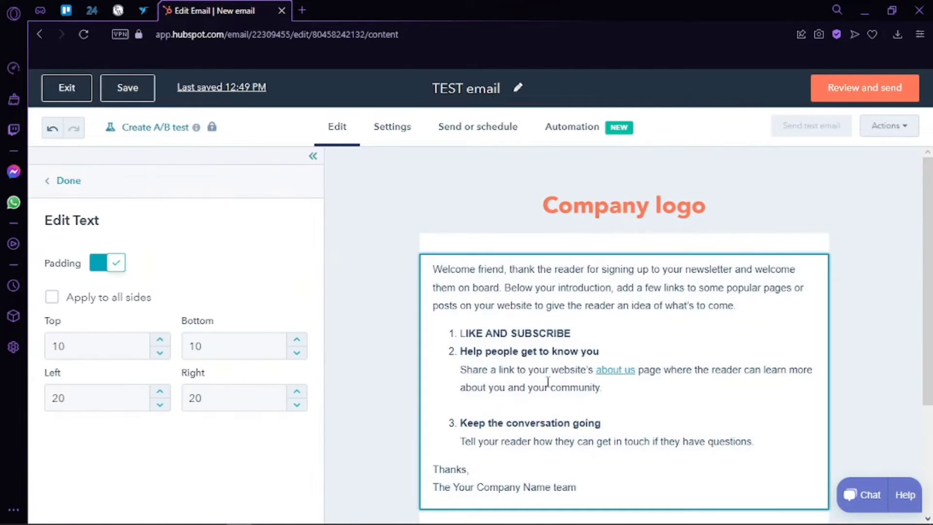
Raise the text block's bottom padding to 14
left_click(297, 343)
left_click(298, 343)
left_click(297, 343)
left_click(298, 343)
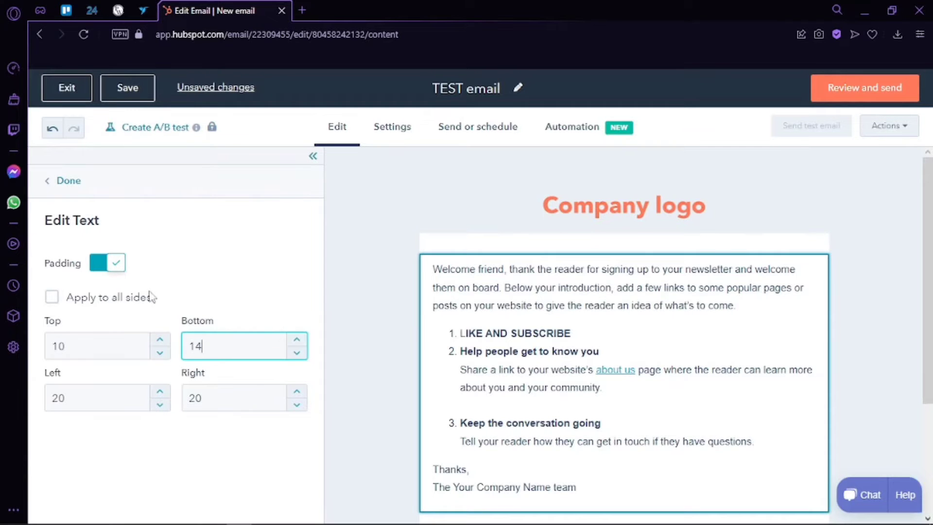
left_click(441, 267)
left_click(402, 286)
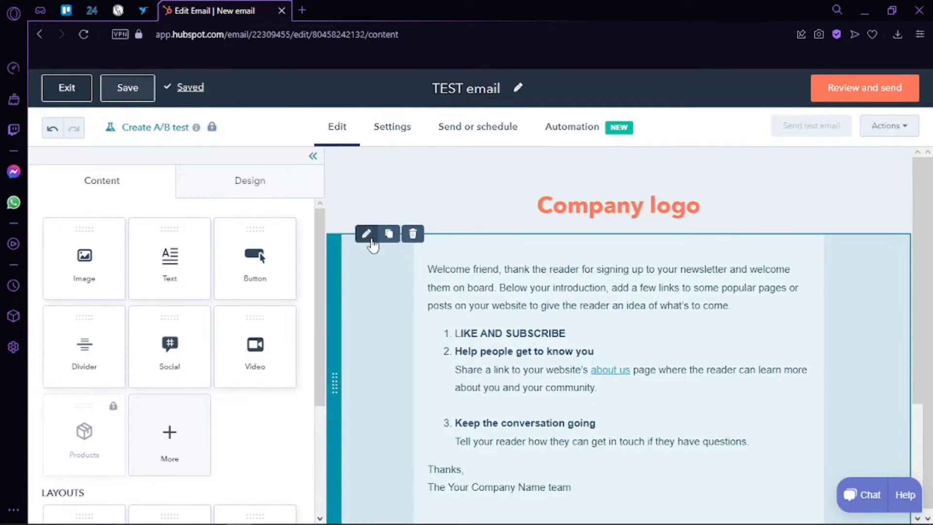
Set the section's body colour to pale peach
left_click(366, 233)
scroll(205, 338, "down", 3)
scroll(117, 405, "up", 2)
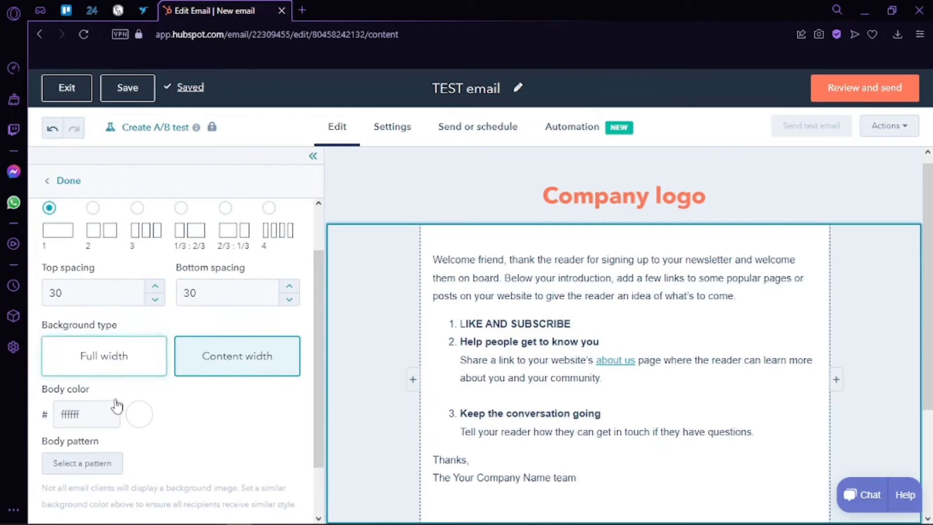
left_click(139, 414)
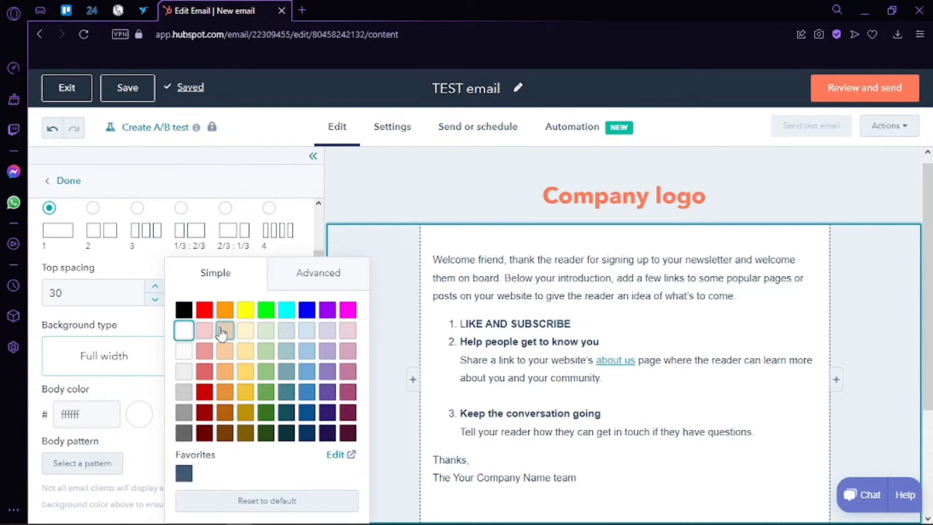
left_click(221, 333)
left_click(378, 215)
Drag an Image block onto the top of the email section
scroll(467, 330, "down", 1)
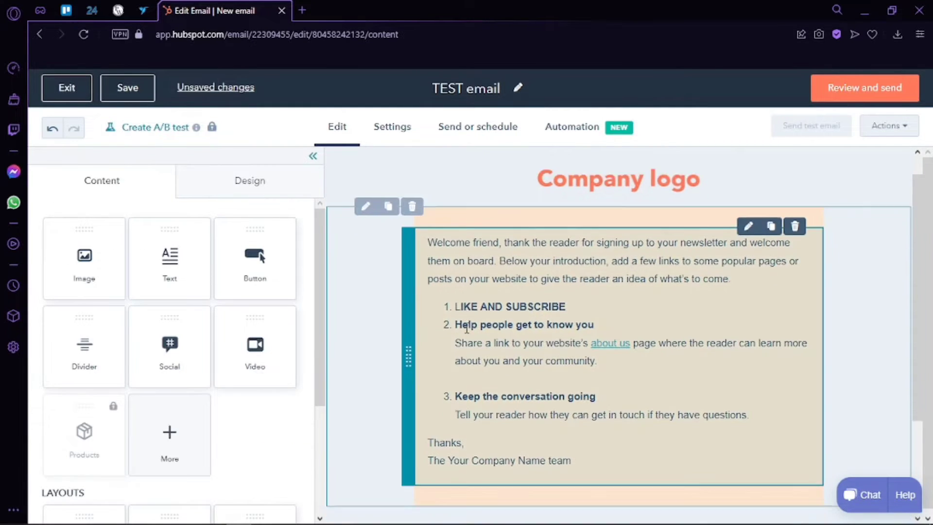
scroll(466, 330, "down", 1)
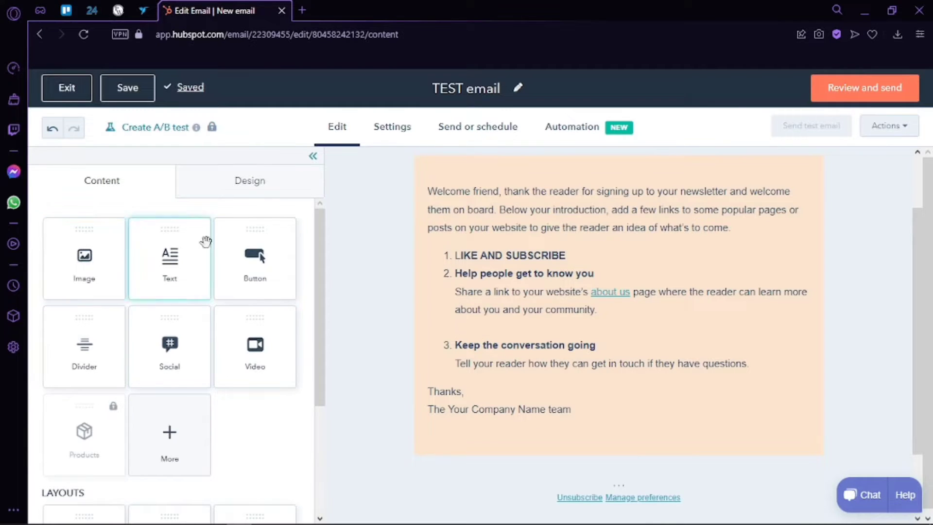
left_click_drag(59, 258, 480, 262)
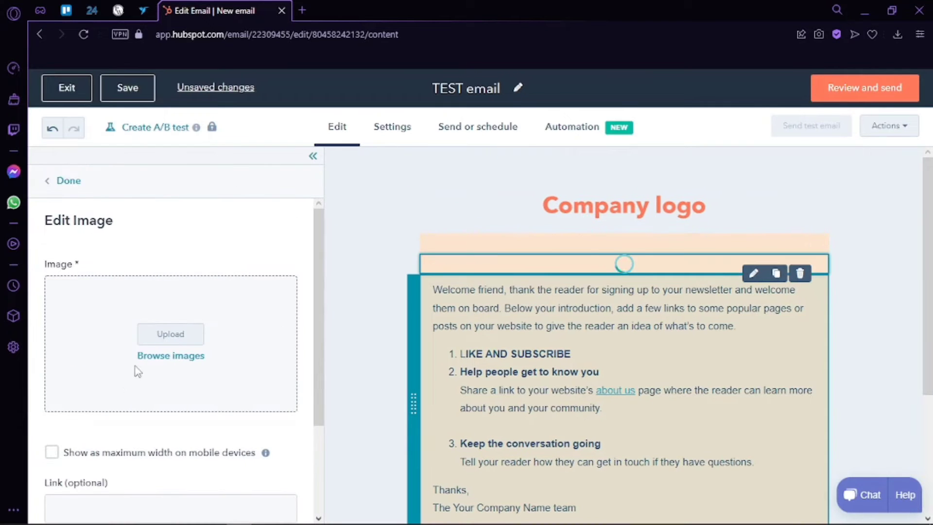
Check the new empty image block's settings and leave it in place above the welcome text
scroll(175, 374, "down", 1)
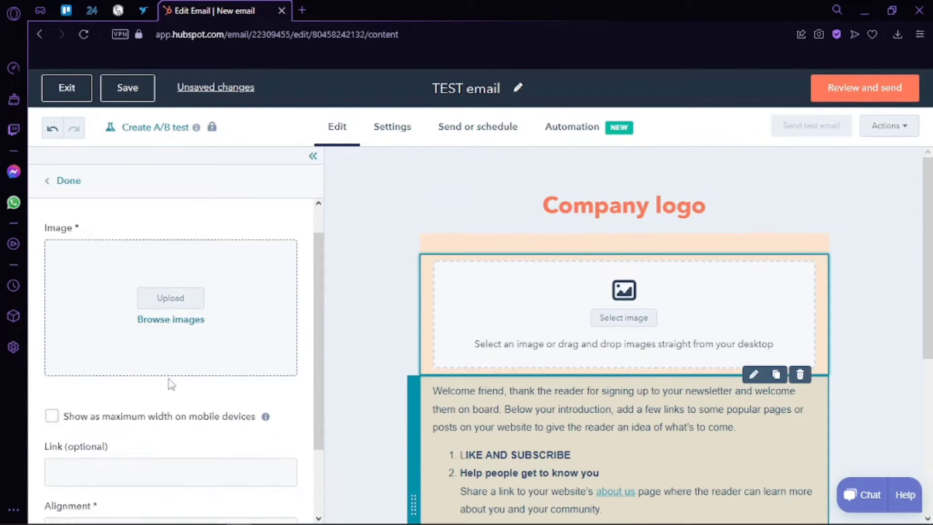
scroll(171, 384, "down", 2)
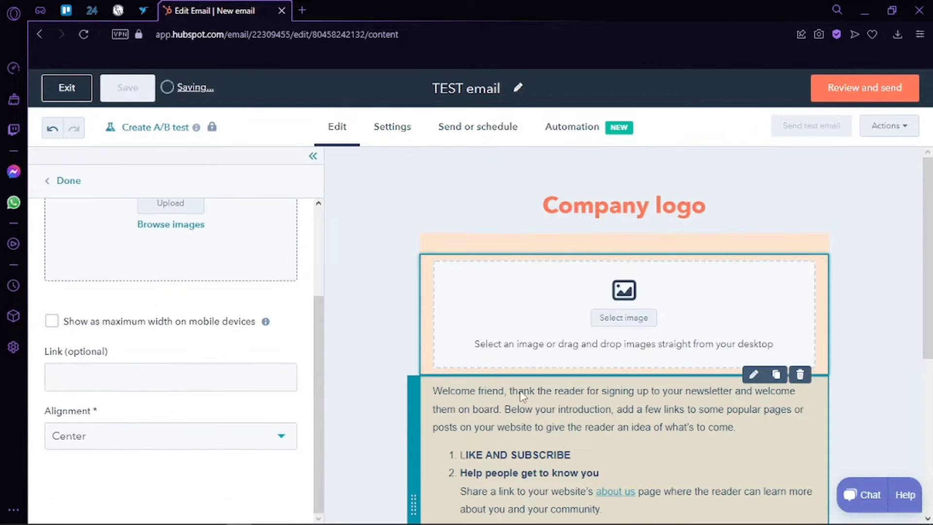
left_click(474, 237)
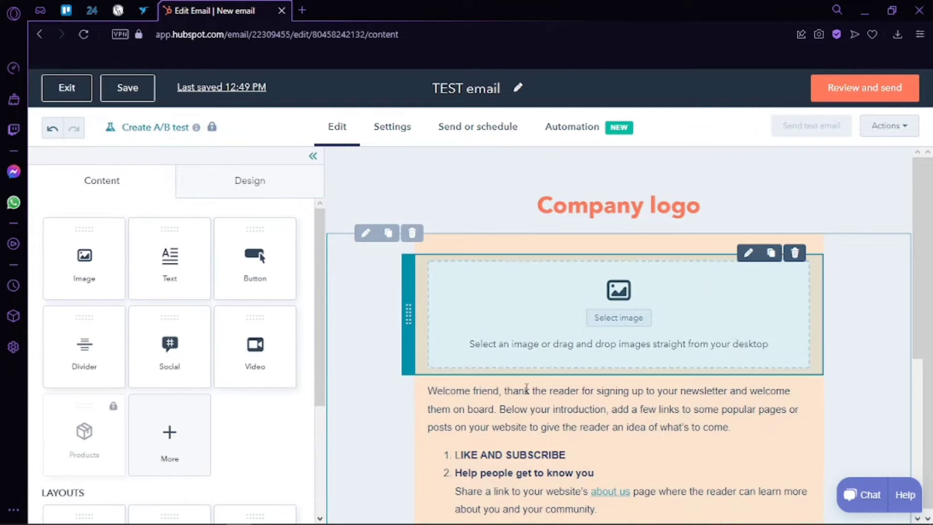
scroll(524, 352, "down", 1)
scroll(523, 352, "down", 5)
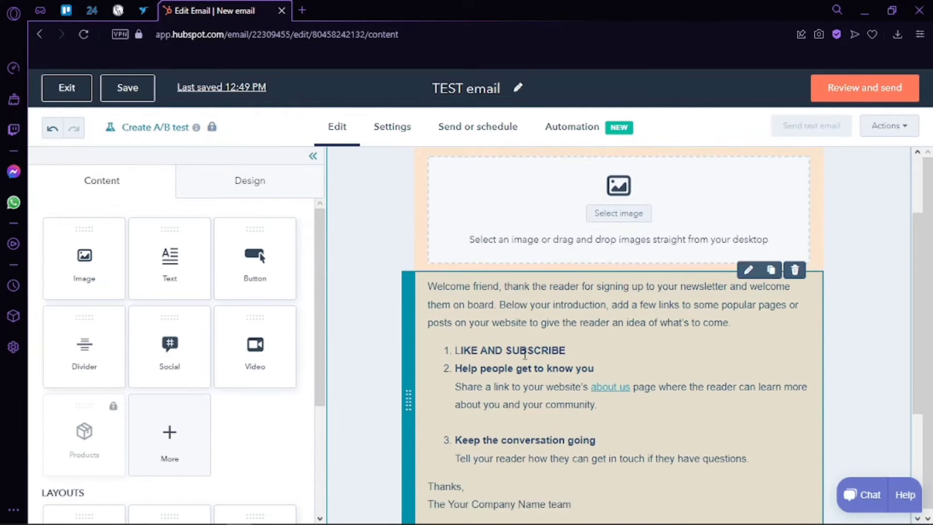
scroll(364, 374, "up", 6)
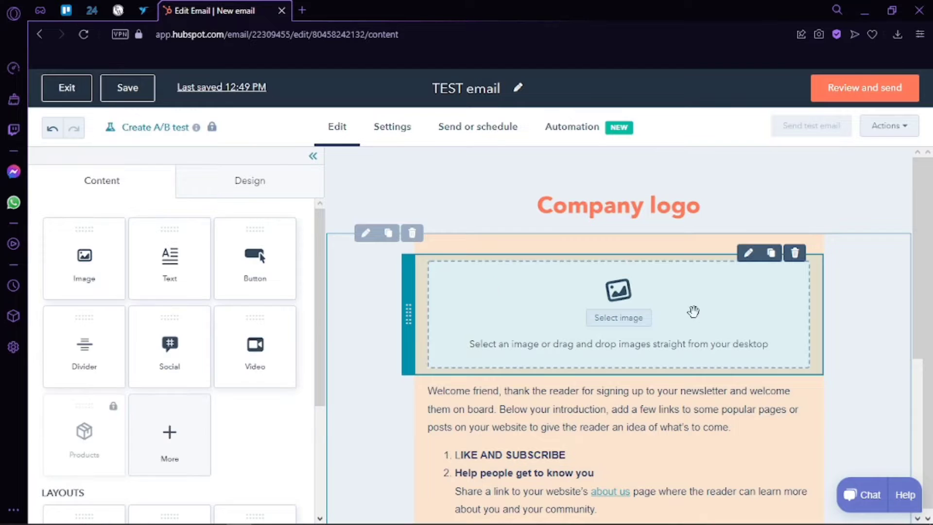
left_click(749, 252)
scroll(143, 477, "down", 3)
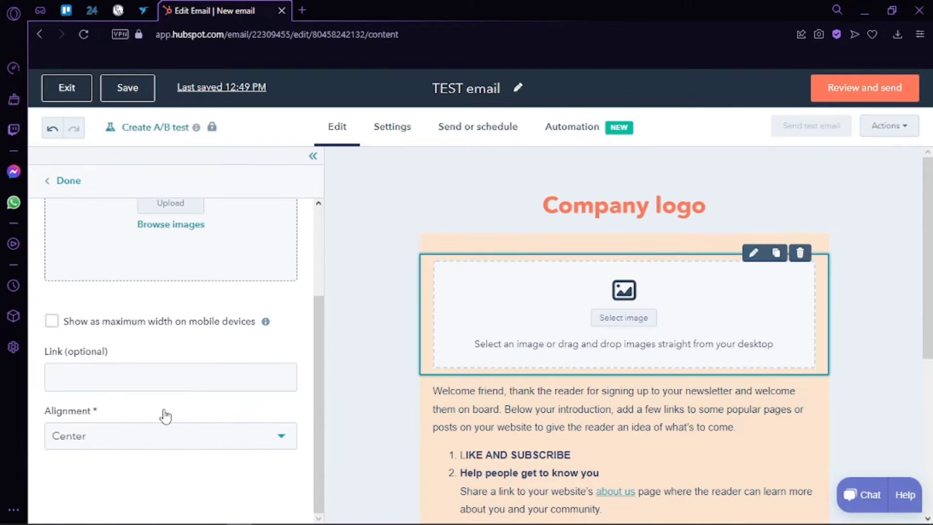
left_click(527, 226)
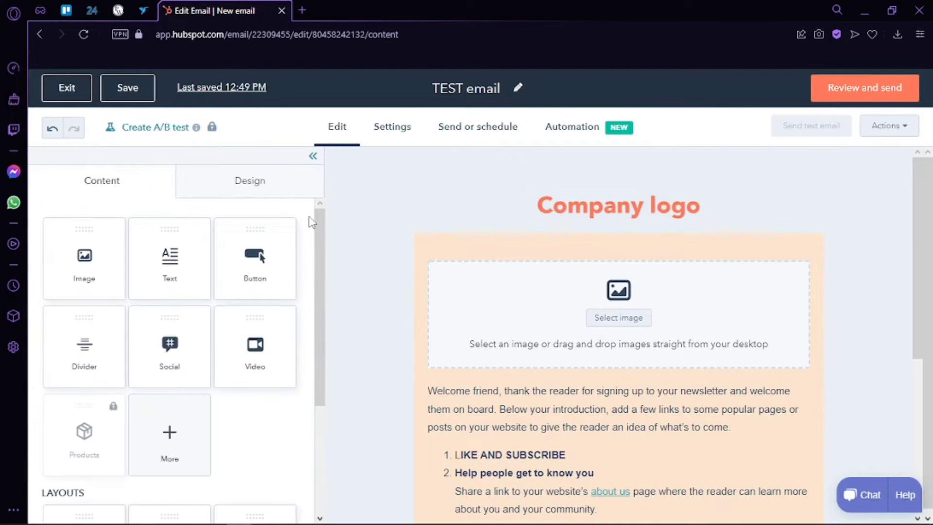
Drag a social follow block below the welcome text
scroll(528, 388, "down", 5)
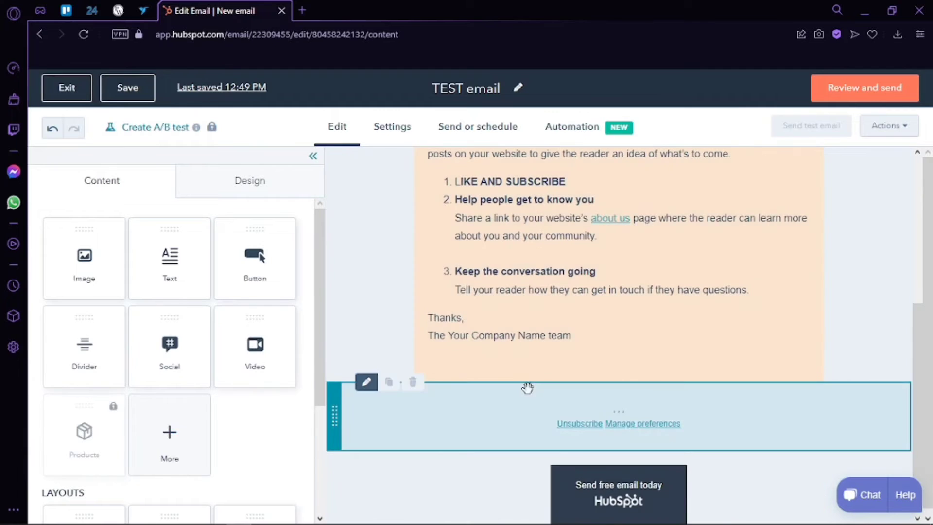
scroll(527, 388, "up", 5)
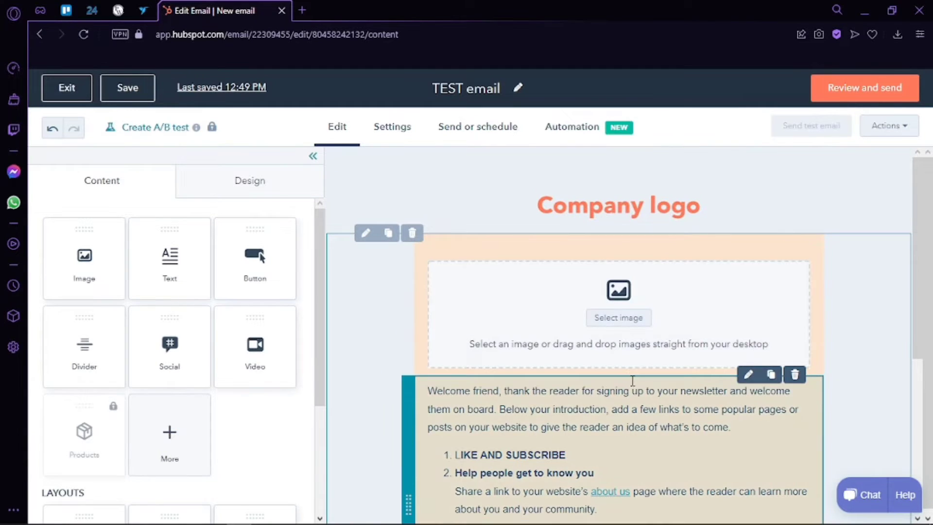
scroll(721, 443, "down", 5)
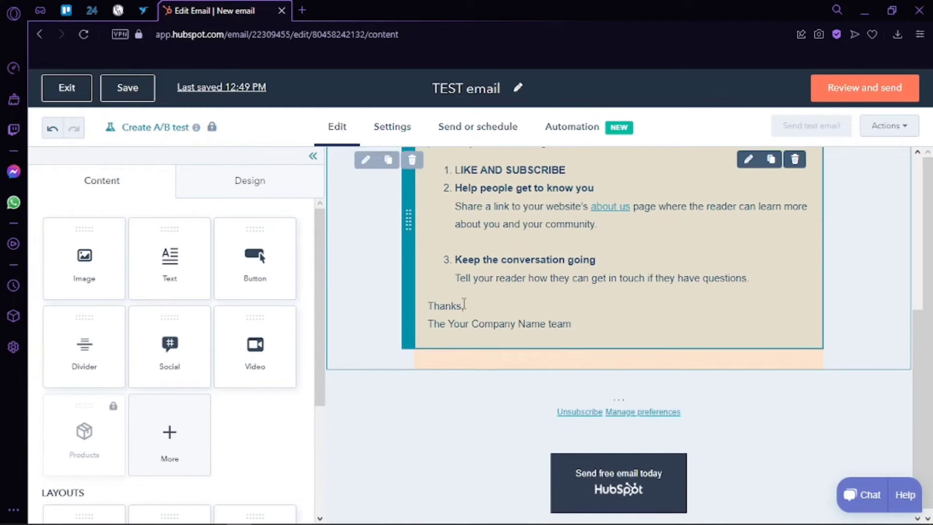
scroll(463, 304, "up", 5)
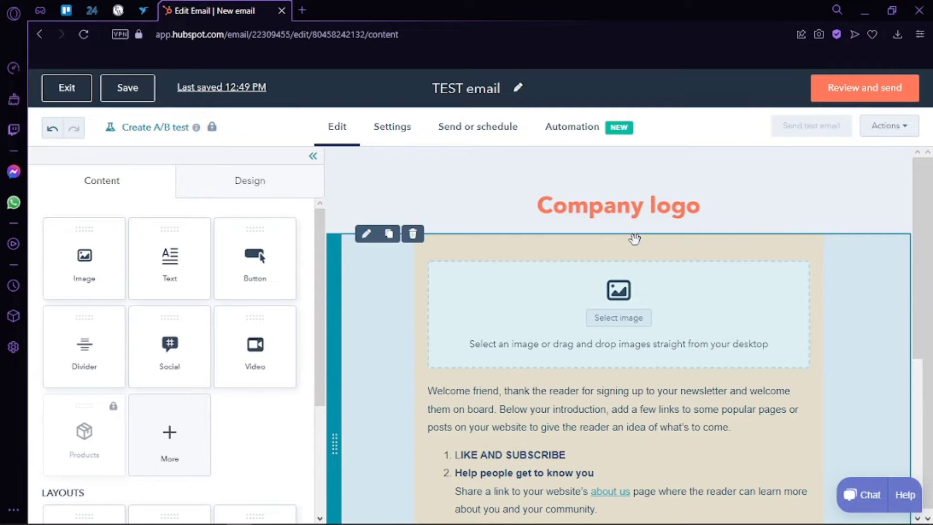
scroll(635, 238, "down", 2)
scroll(463, 381, "down", 3)
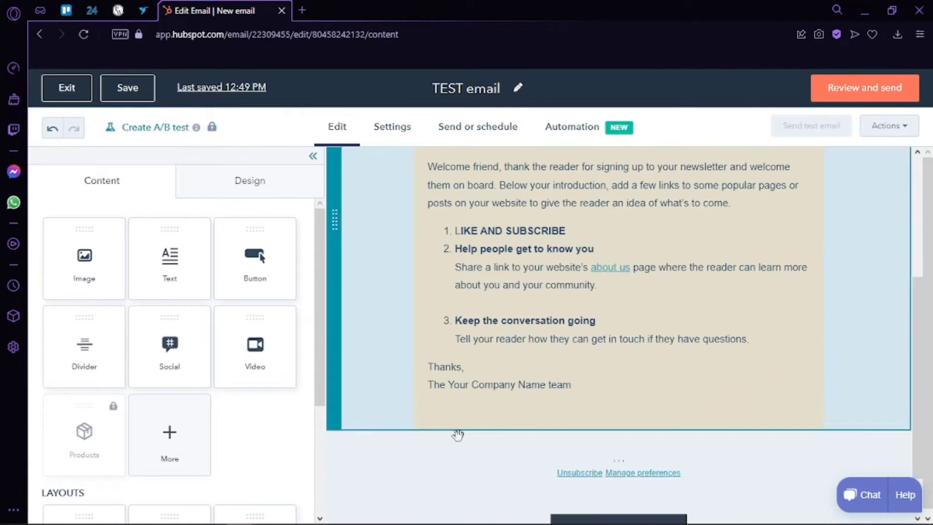
scroll(458, 434, "down", 1)
left_click_drag(154, 316, 574, 366)
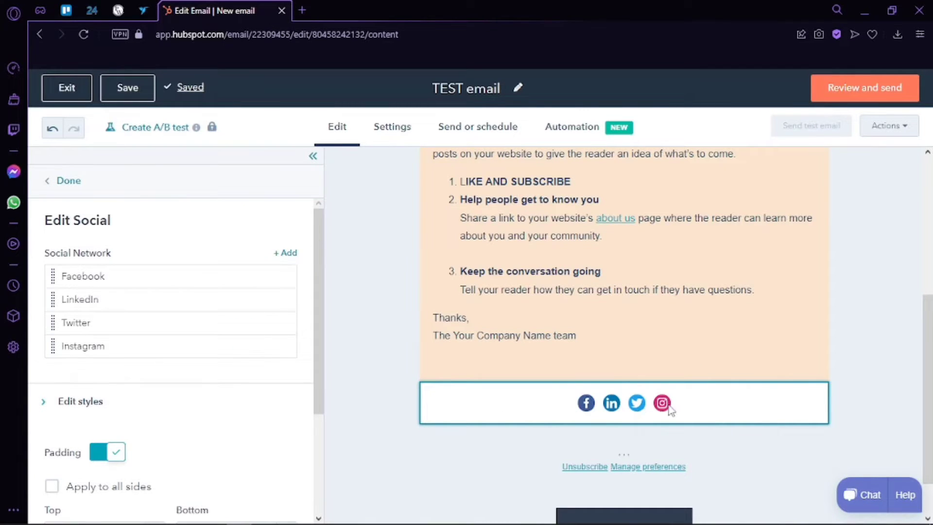
Add YouTube as a fifth network in the social follow block
scroll(203, 350, "down", 4)
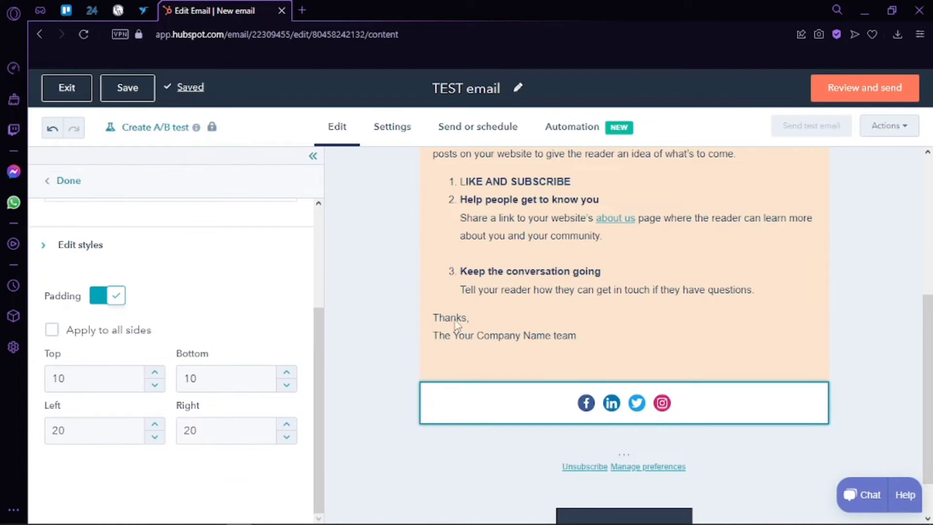
scroll(456, 327, "up", 4)
scroll(234, 292, "up", 3)
left_click(279, 257)
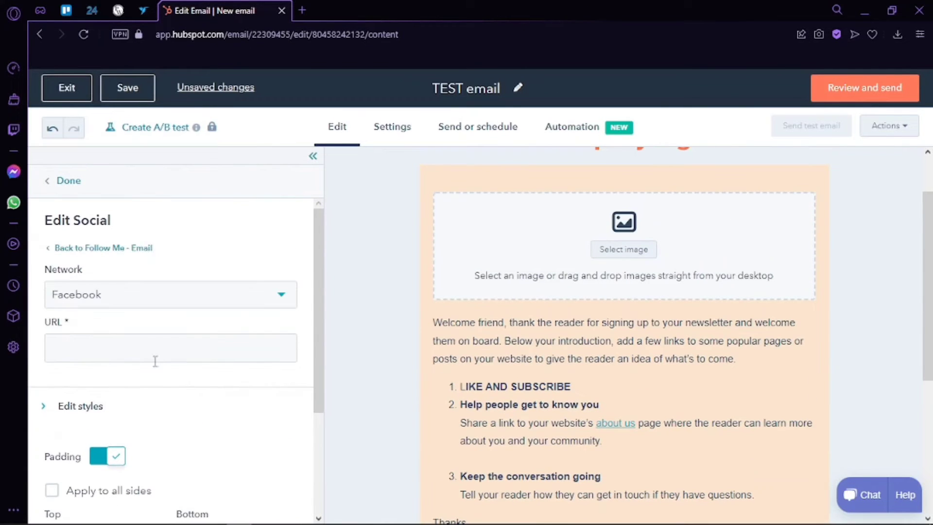
left_click(191, 296)
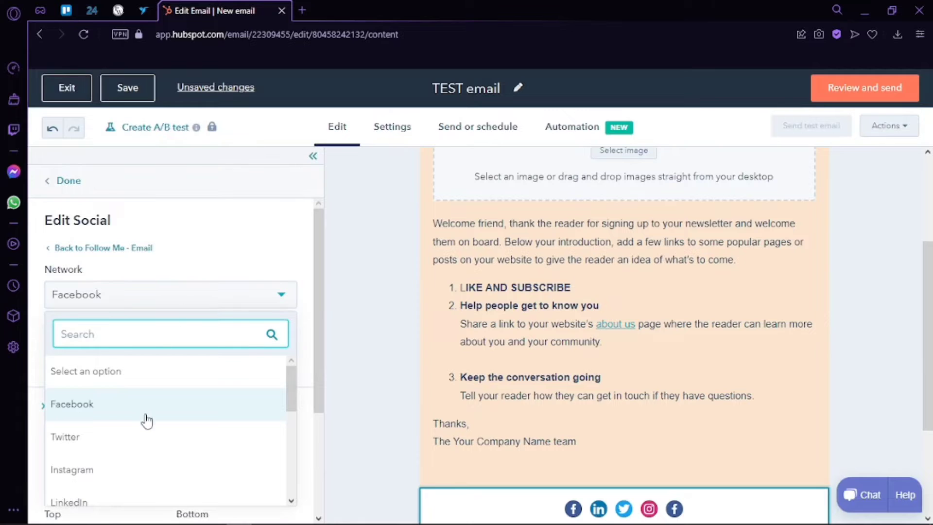
scroll(137, 414, "down", 3)
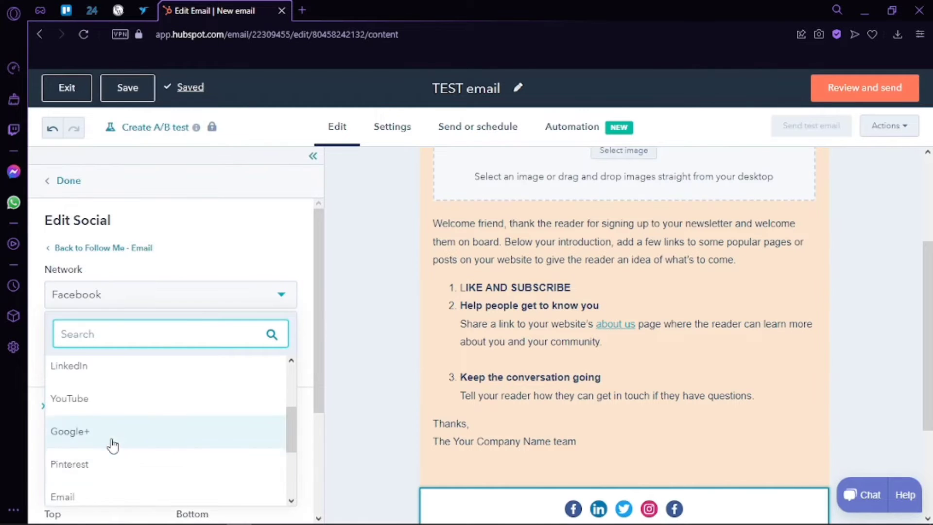
left_click(146, 403)
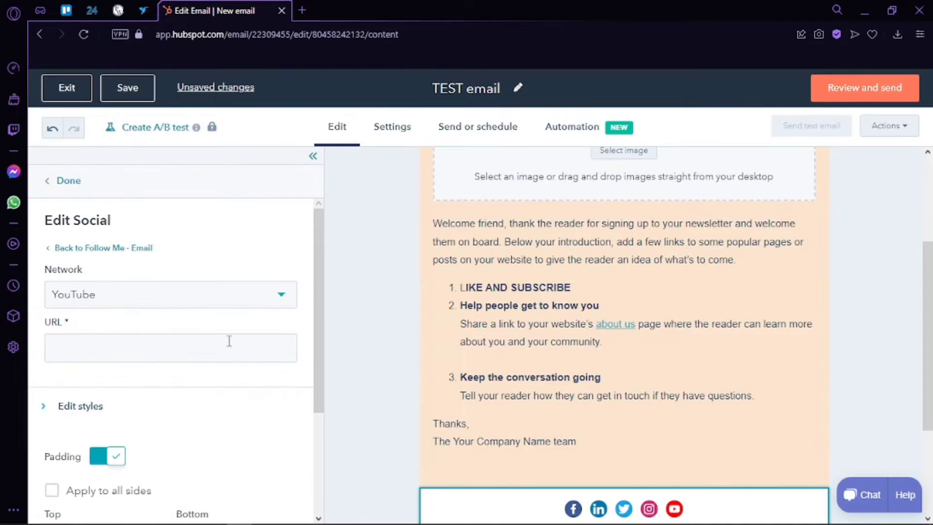
scroll(485, 405, "down", 1)
scroll(484, 405, "down", 2)
left_click(232, 356)
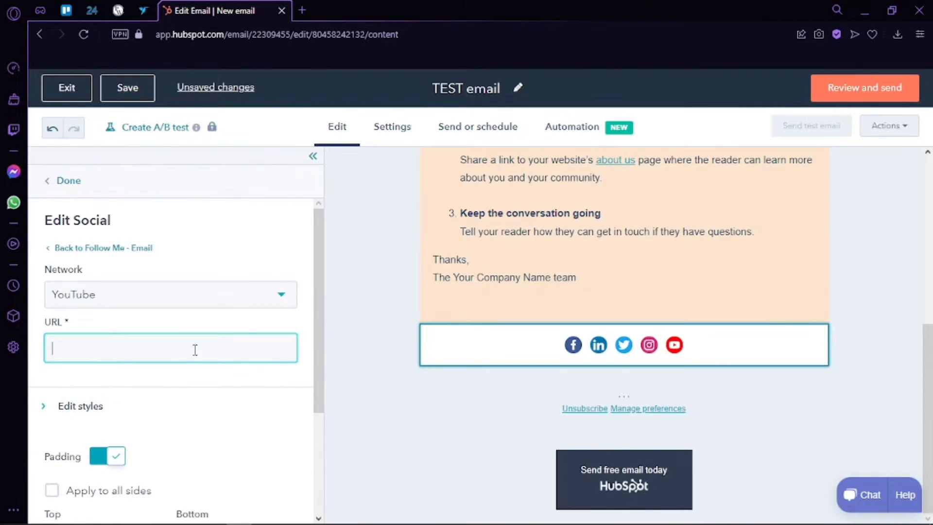
left_click(73, 188)
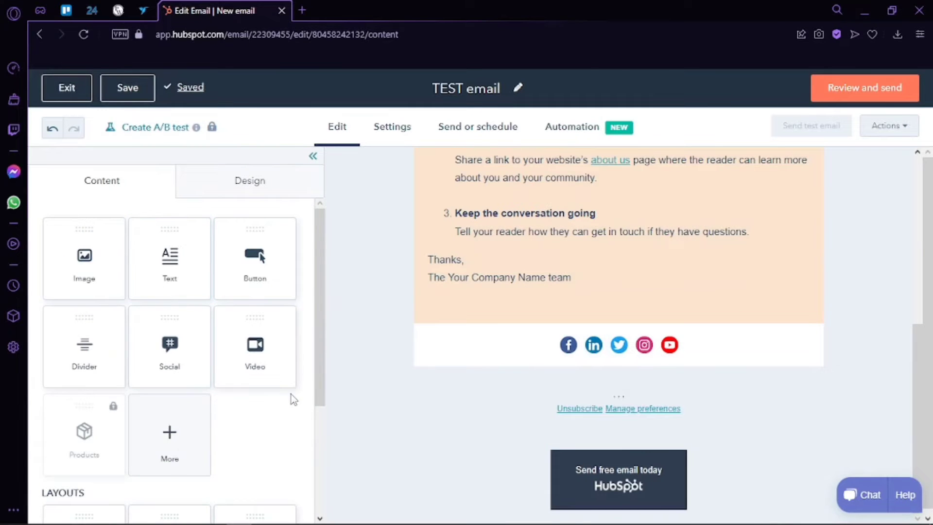
scroll(291, 395, "down", 3)
Look over the social icons block's settings, then return to the content blocks
scroll(575, 291, "up", 7)
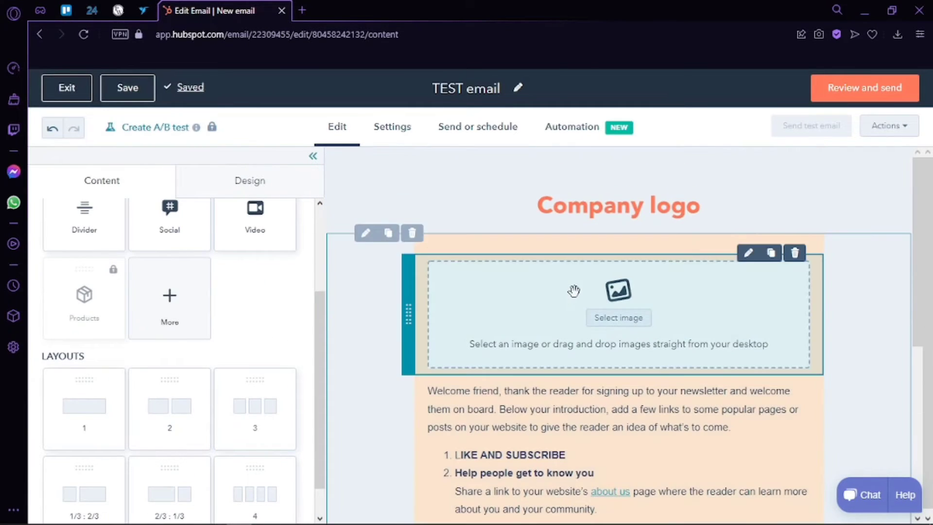
scroll(574, 291, "down", 7)
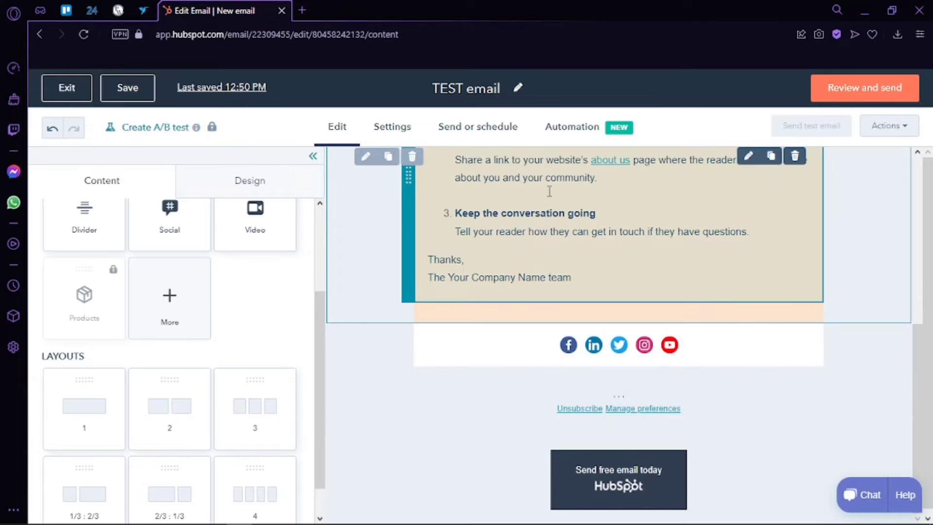
scroll(549, 191, "up", 3)
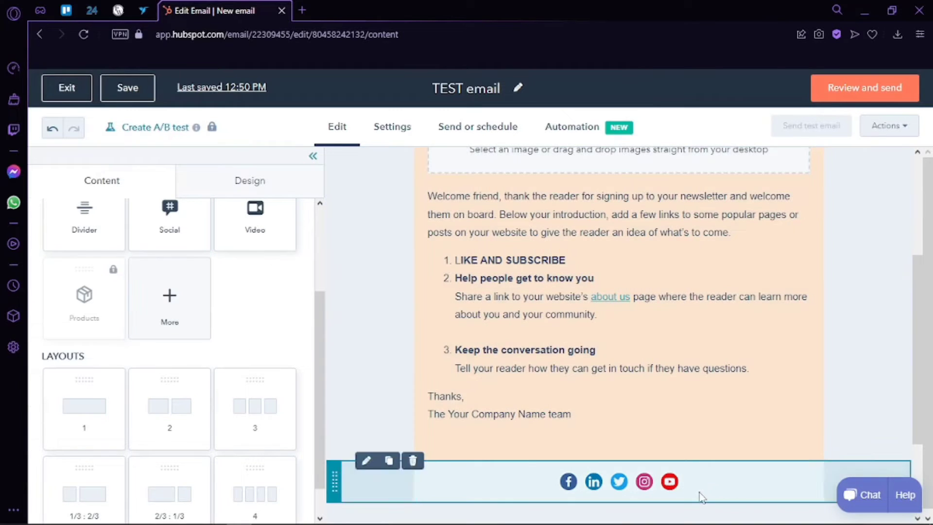
left_click(699, 495)
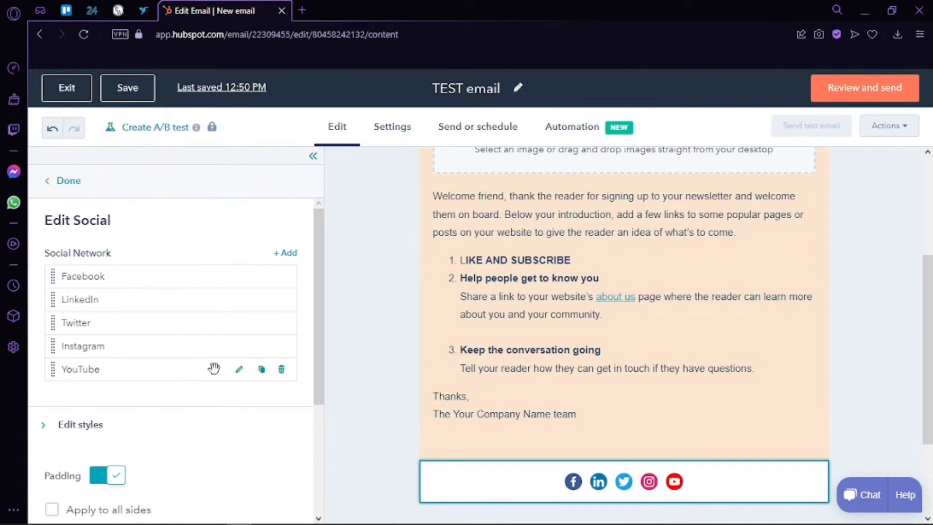
scroll(187, 338, "down", 4)
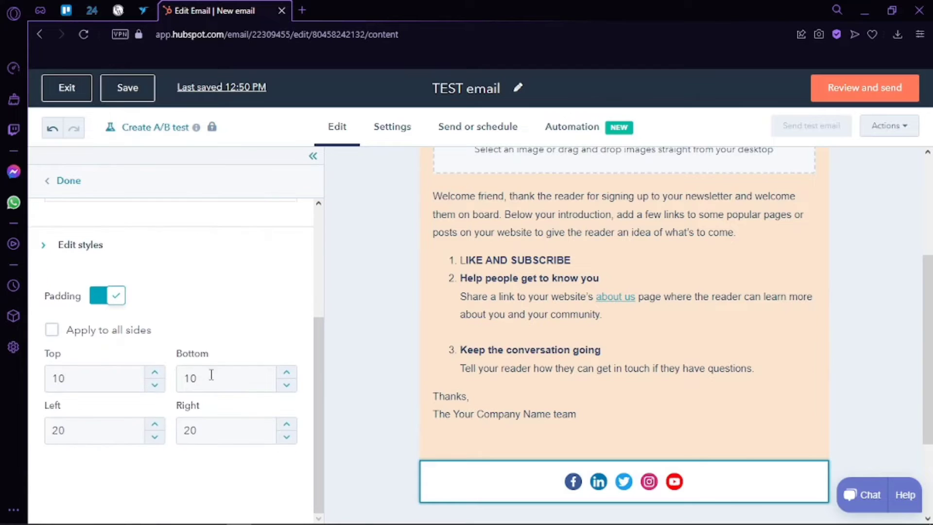
scroll(269, 377, "up", 4)
left_click(508, 396)
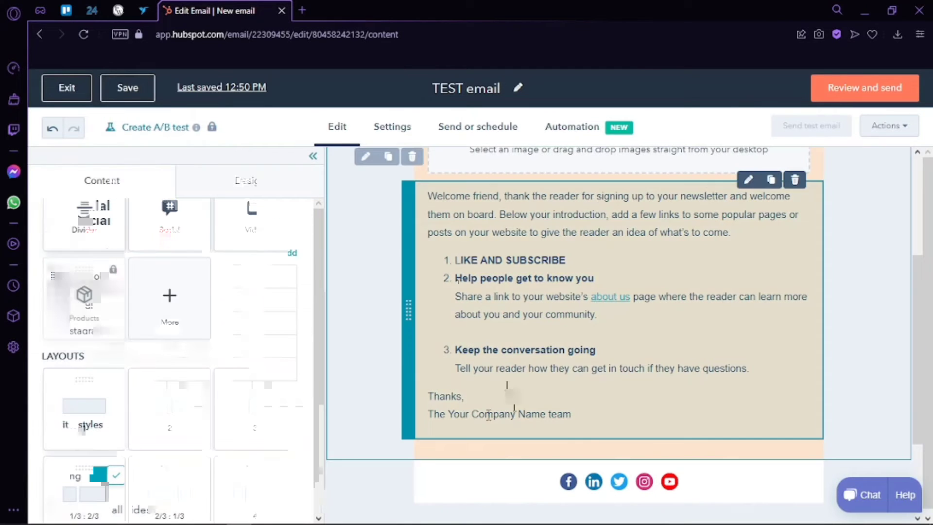
Place a 1-px, 50%-wide dark blue divider between the image block and welcome text
scroll(188, 272, "up", 2)
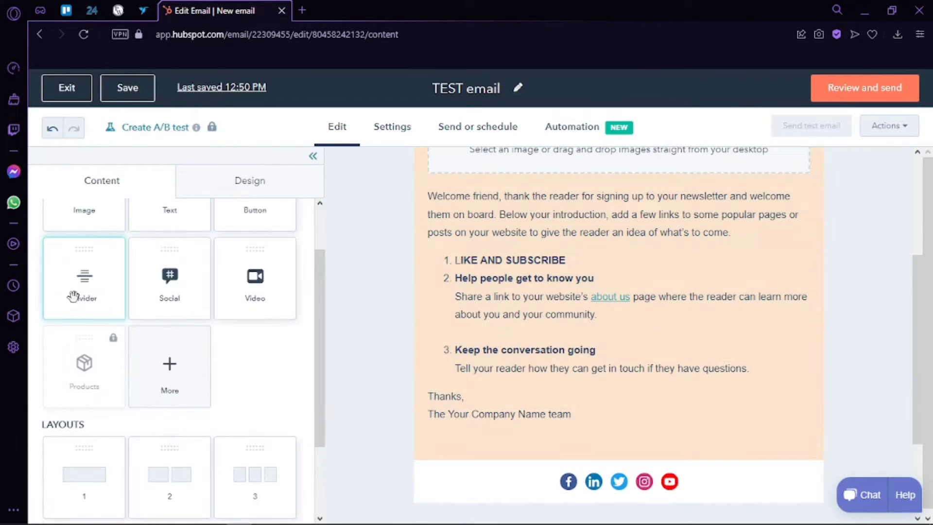
left_click_drag(84, 282, 574, 435)
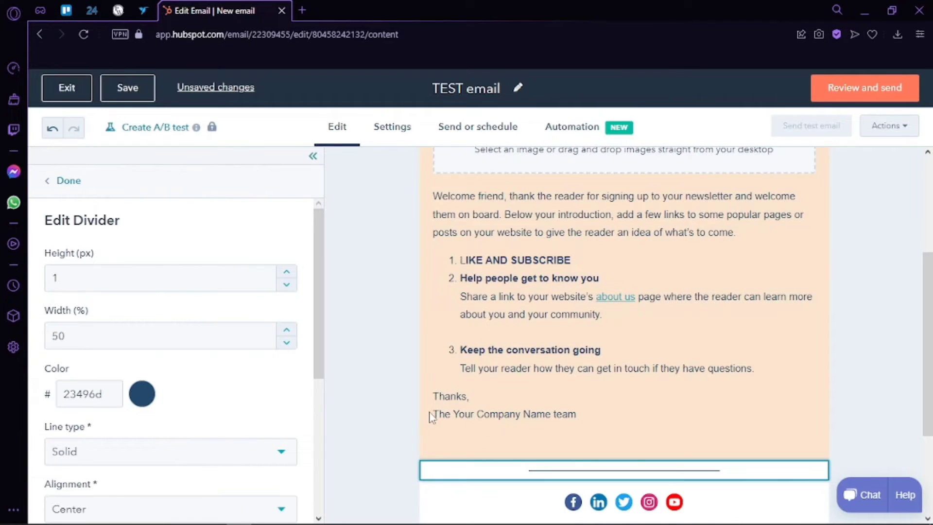
scroll(406, 398, "up", 4)
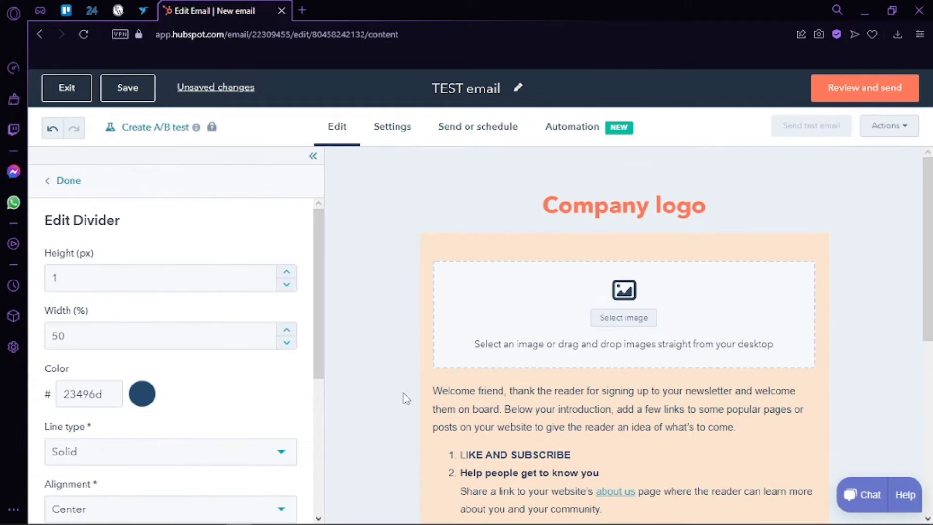
left_click(50, 183)
left_click_drag(87, 317, 594, 398)
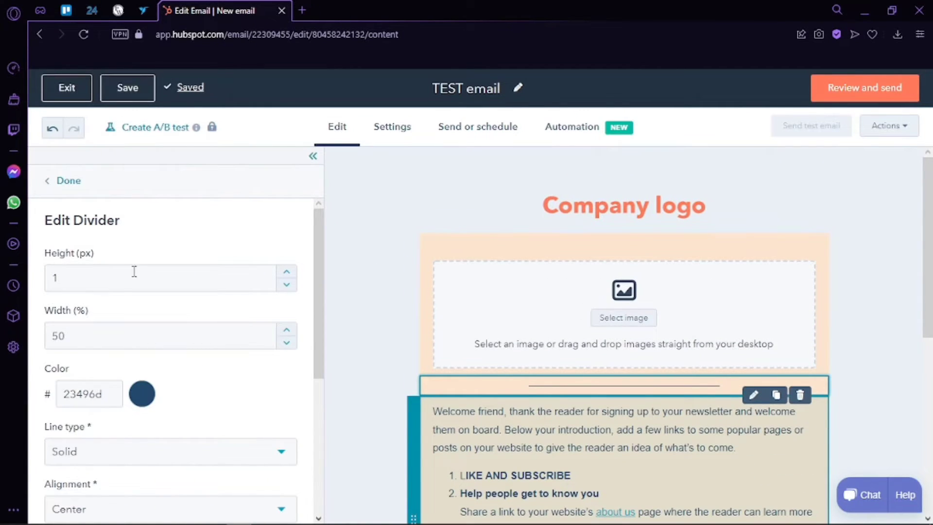
left_click(50, 183)
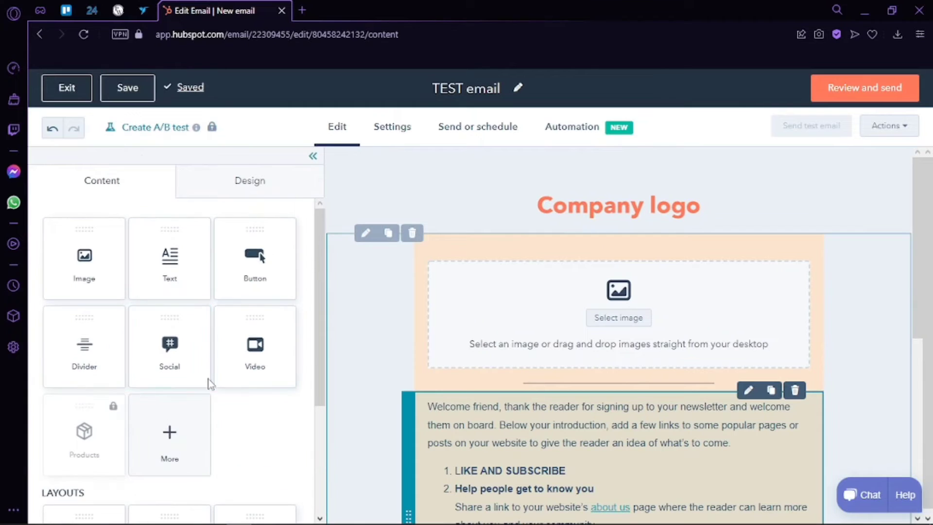
left_click(188, 180)
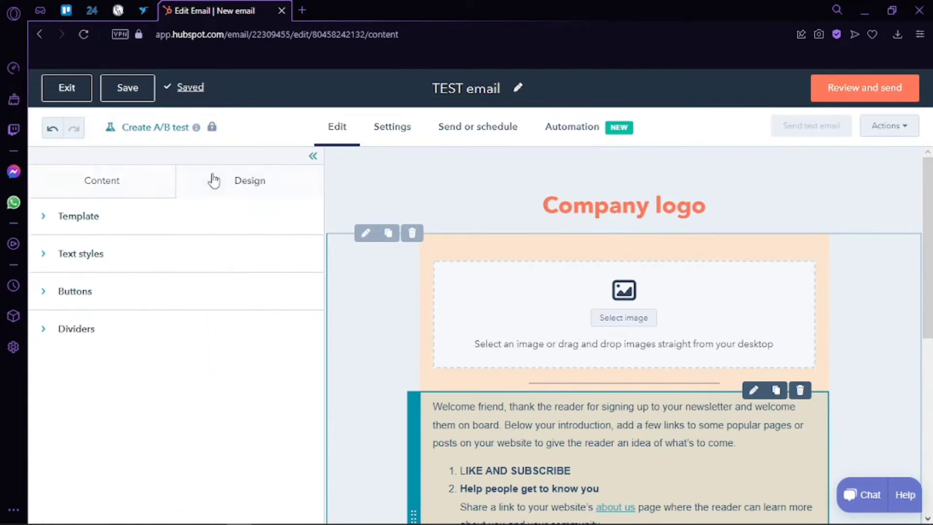
Inspect the template, text and button styles, then delete the image placeholder and open Settings
left_click(92, 227)
left_click(64, 222)
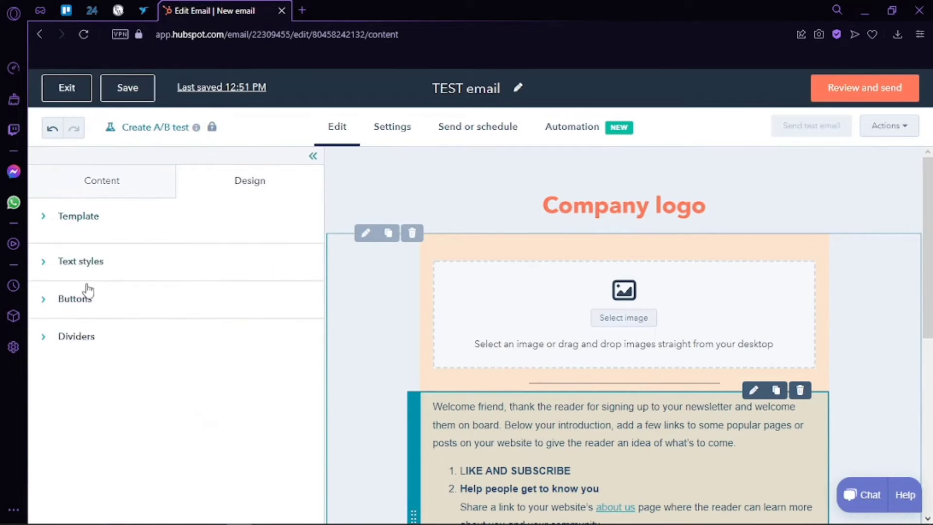
left_click(95, 267)
left_click(92, 255)
left_click(91, 291)
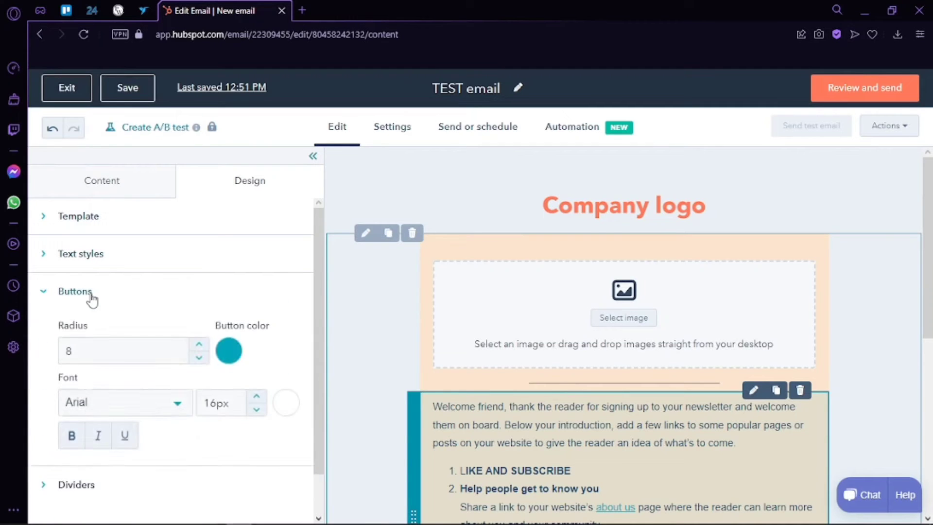
left_click(93, 293)
left_click(92, 292)
left_click(90, 292)
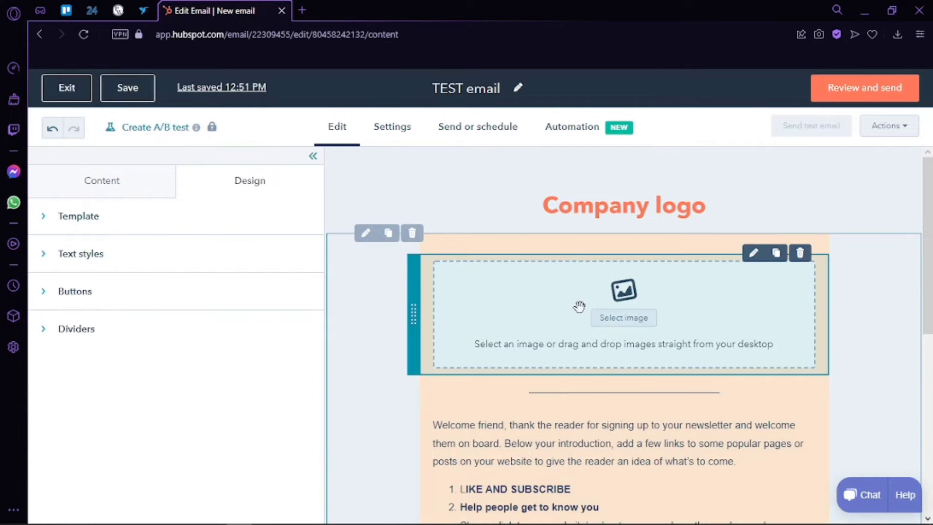
left_click(800, 253)
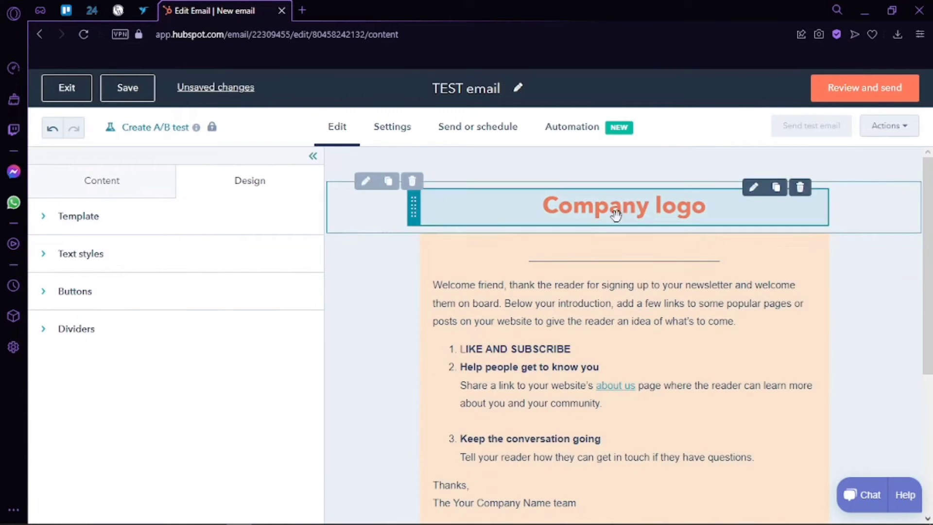
left_click(371, 121)
Enter 'welcome emails' as the email's subject line
scroll(437, 205, "down", 3)
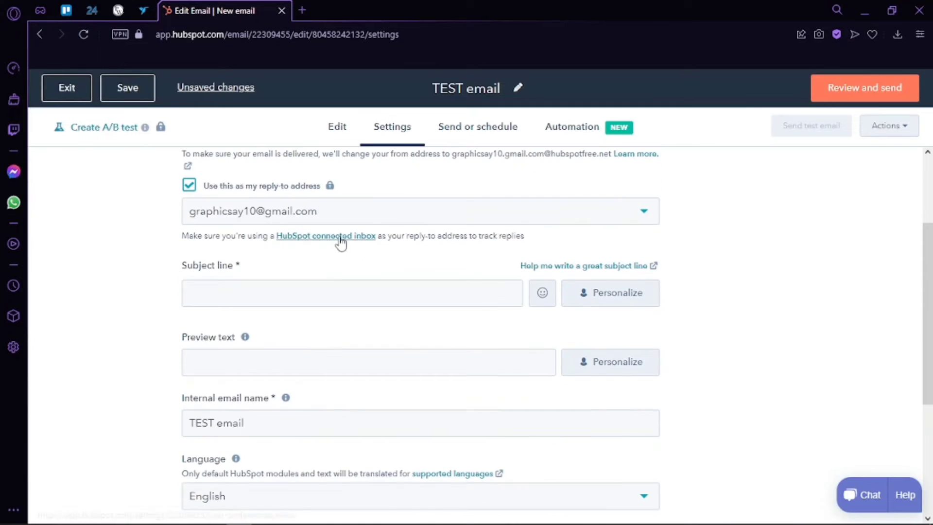
left_click(315, 289)
scroll(320, 298, "down", 2)
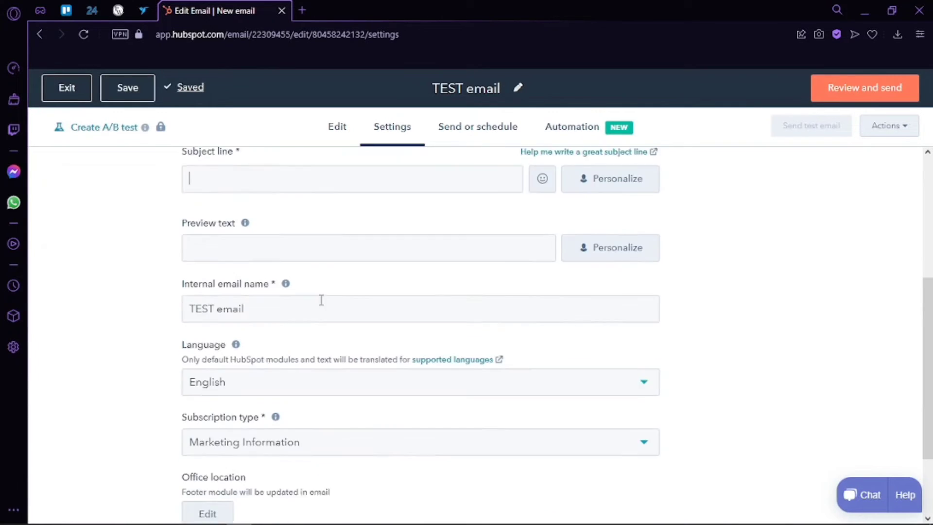
scroll(322, 299, "up", 2)
type("w")
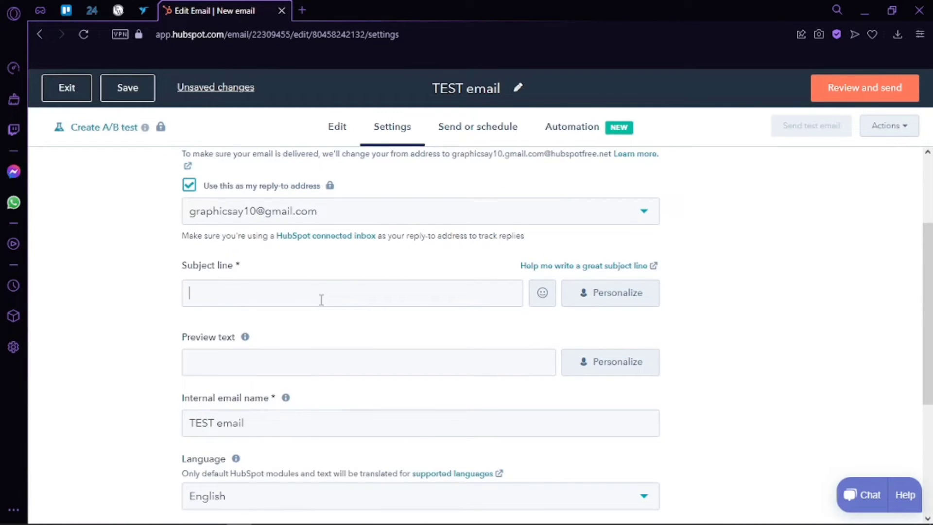
type("elcome")
left_click(239, 359)
Keep Marketing Information as the subscription type
scroll(239, 401, "down", 3)
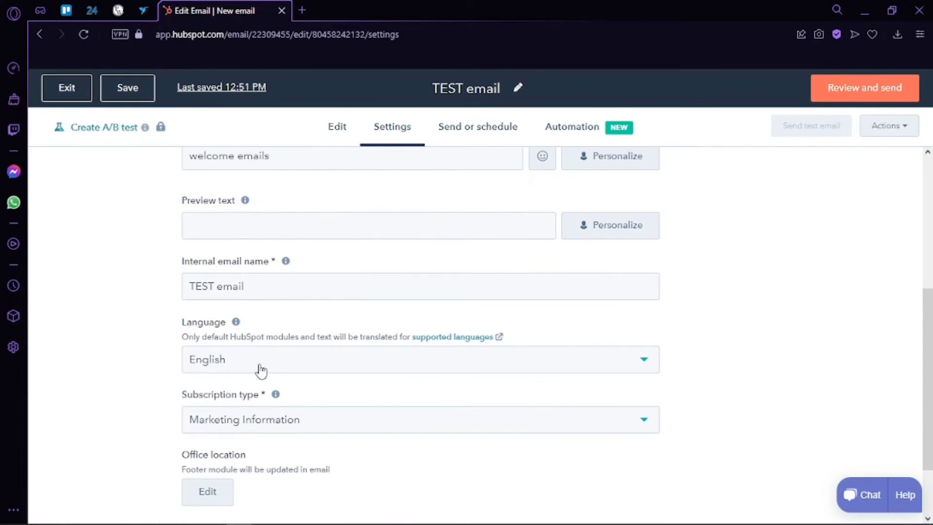
scroll(253, 422, "down", 2)
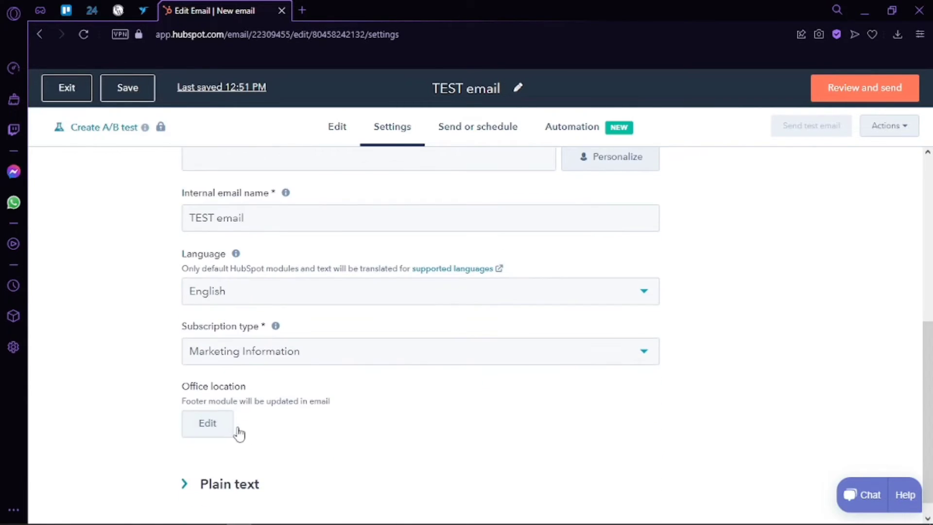
scroll(385, 323, "up", 2)
scroll(321, 415, "down", 2)
left_click(280, 359)
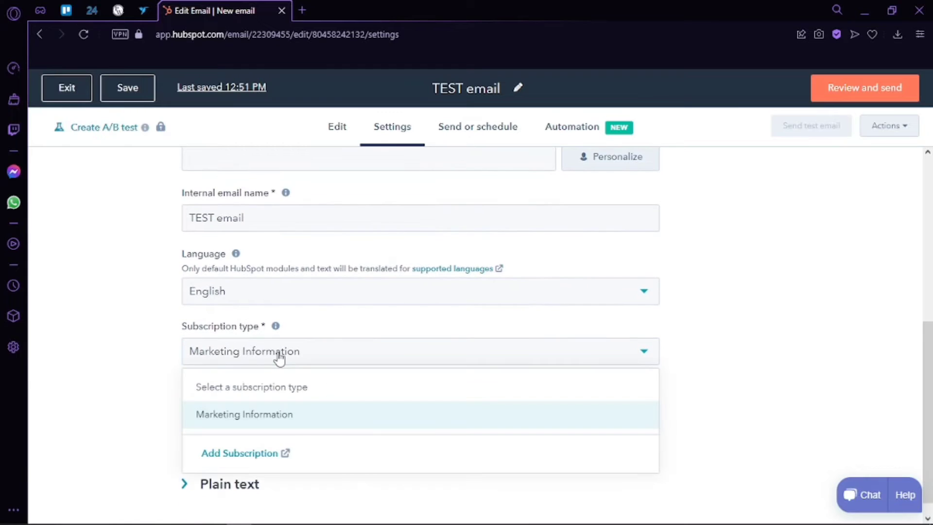
left_click(280, 359)
scroll(233, 423, "down", 1)
scroll(234, 419, "up", 5)
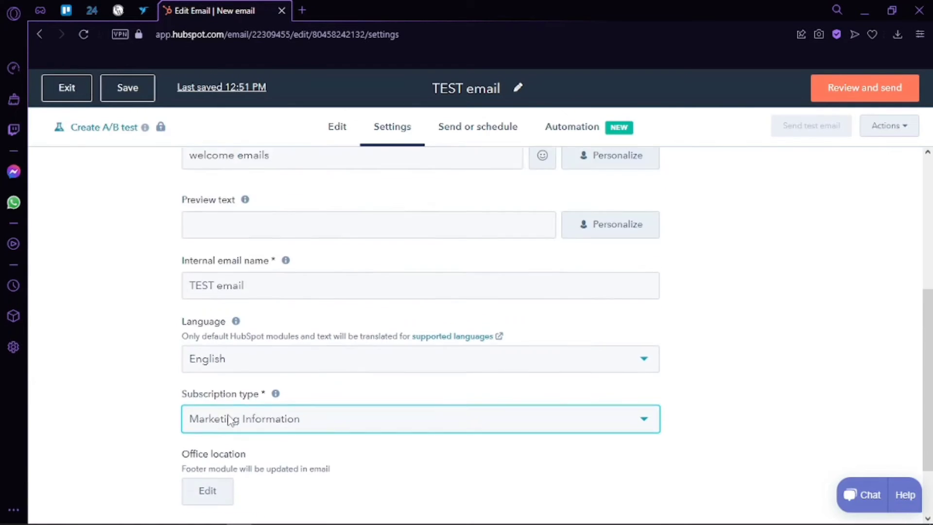
left_click(507, 126)
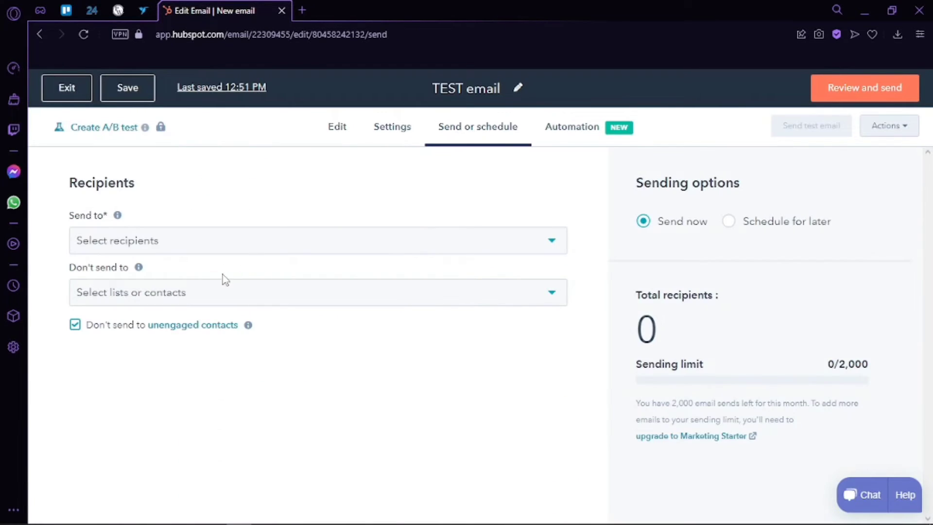
Add both individual contacts to the Send to list, giving 2 recipients
left_click(251, 243)
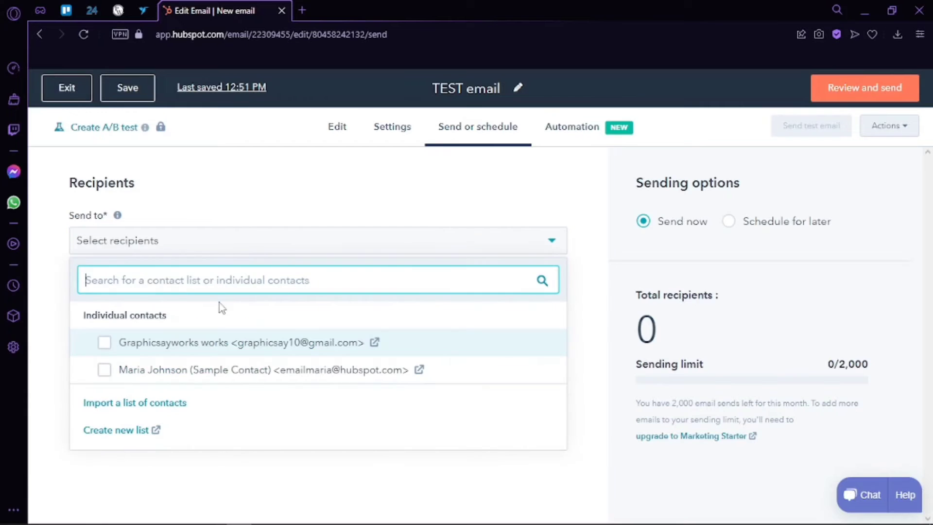
left_click(200, 372)
left_click(190, 344)
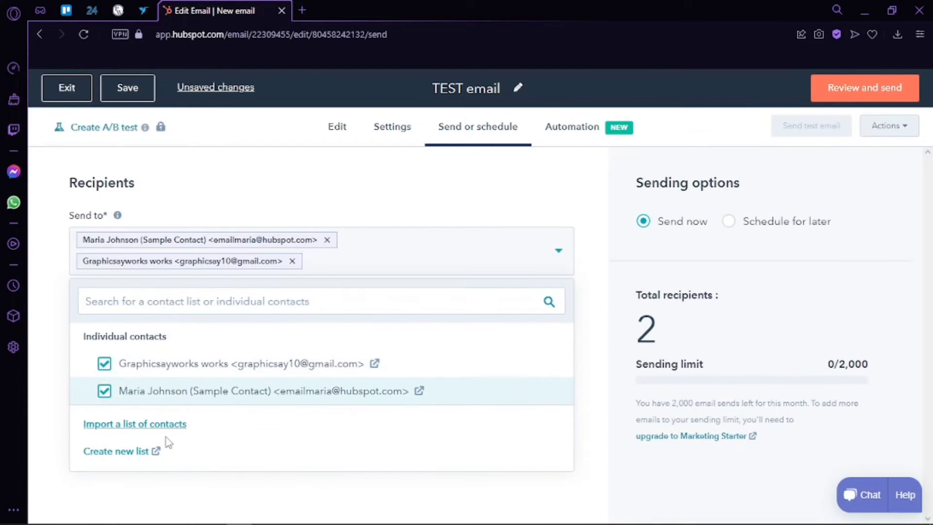
left_click(319, 195)
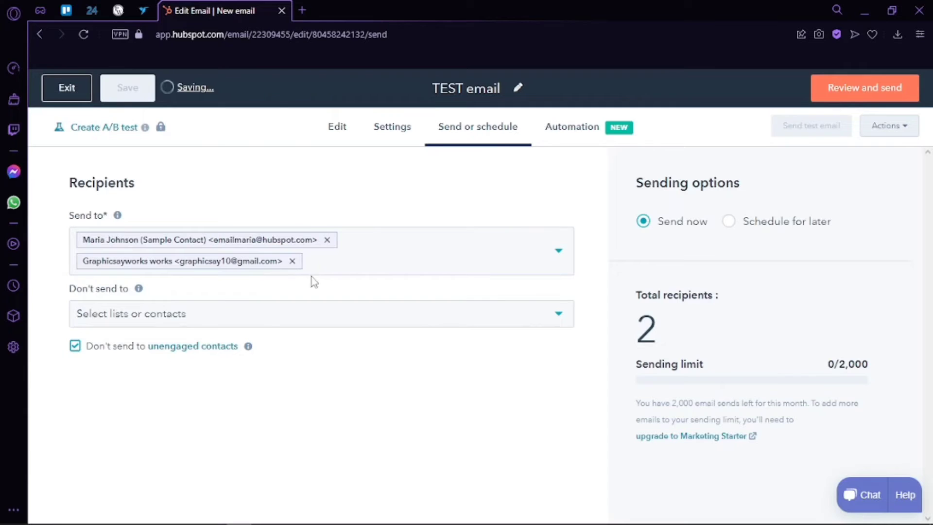
left_click(539, 256)
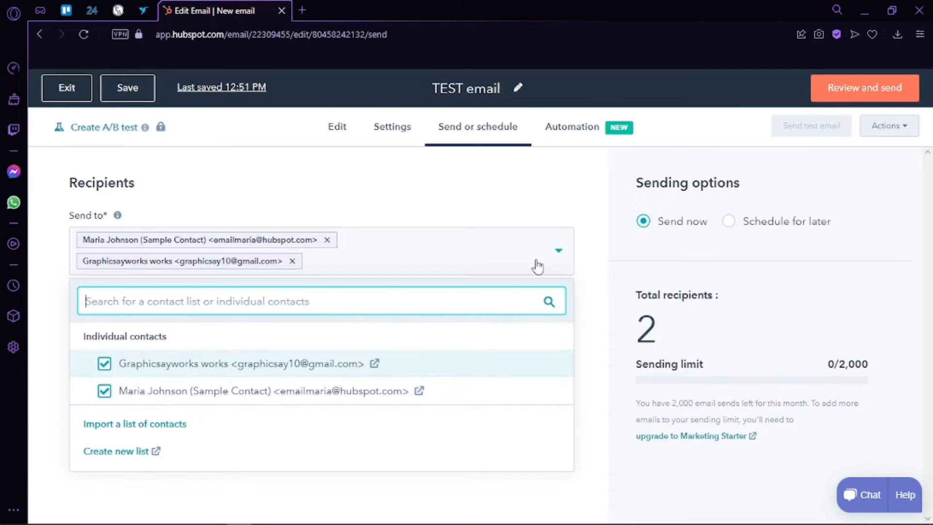
left_click(558, 253)
left_click(240, 325)
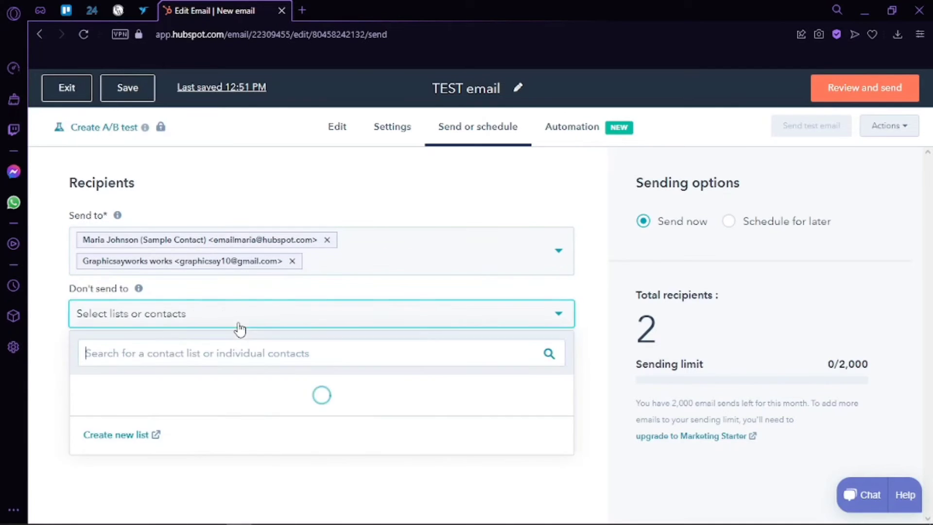
left_click(239, 329)
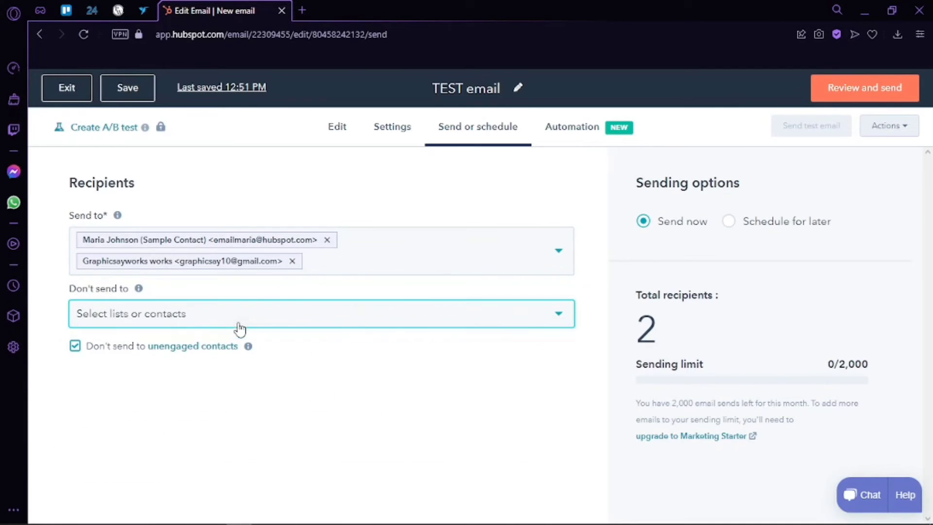
left_click(455, 268)
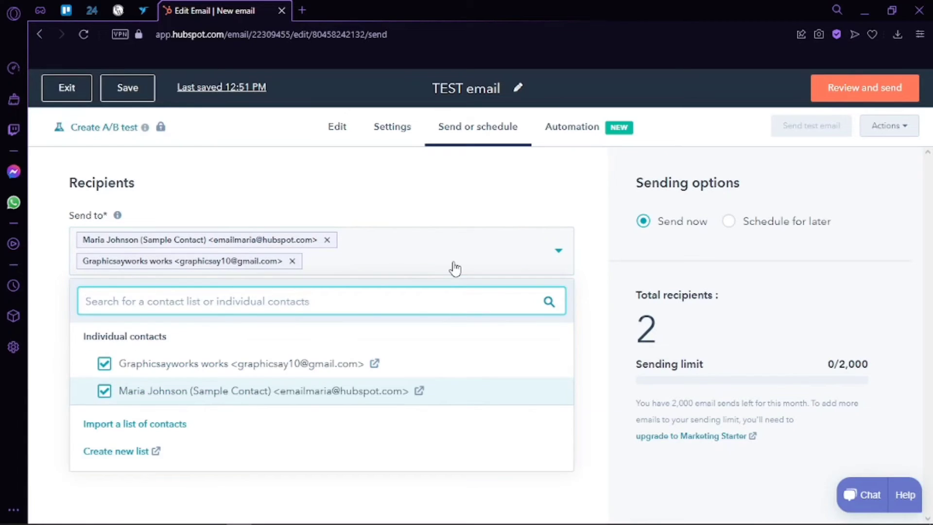
left_click(455, 268)
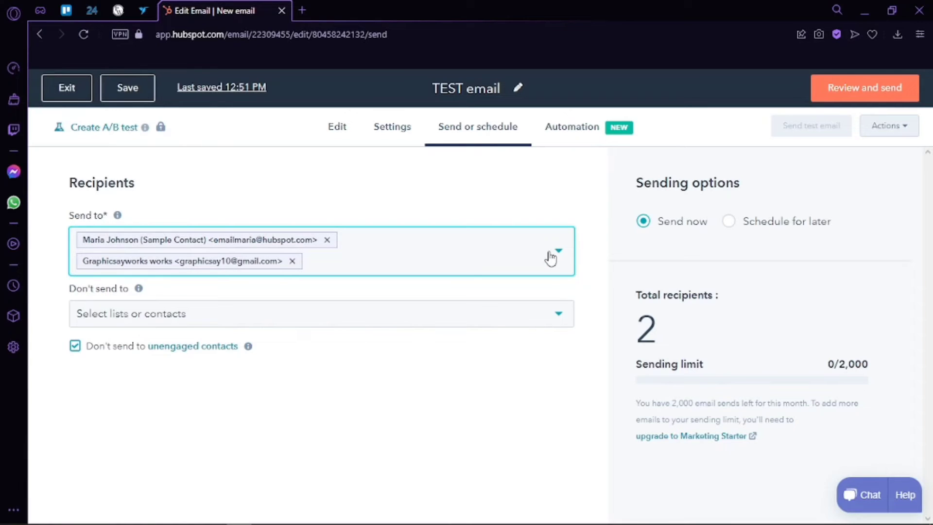
left_click(477, 311)
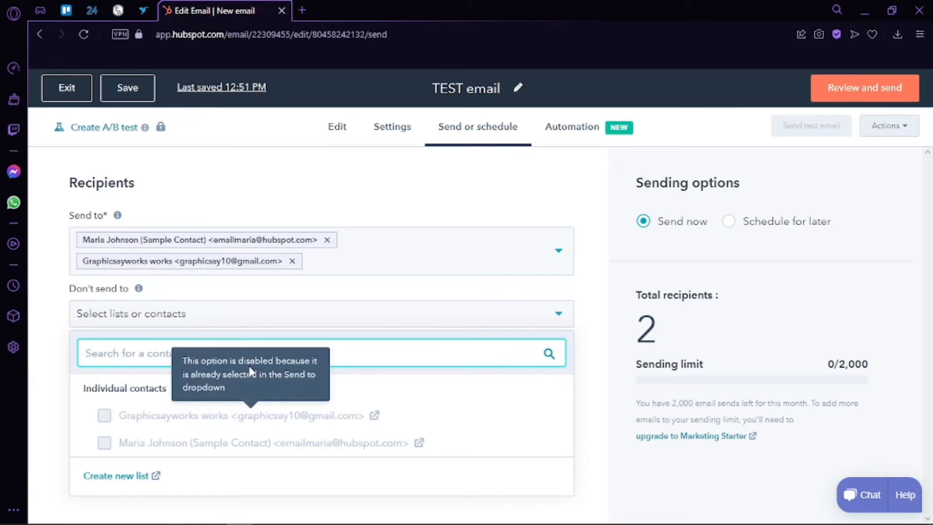
left_click(454, 326)
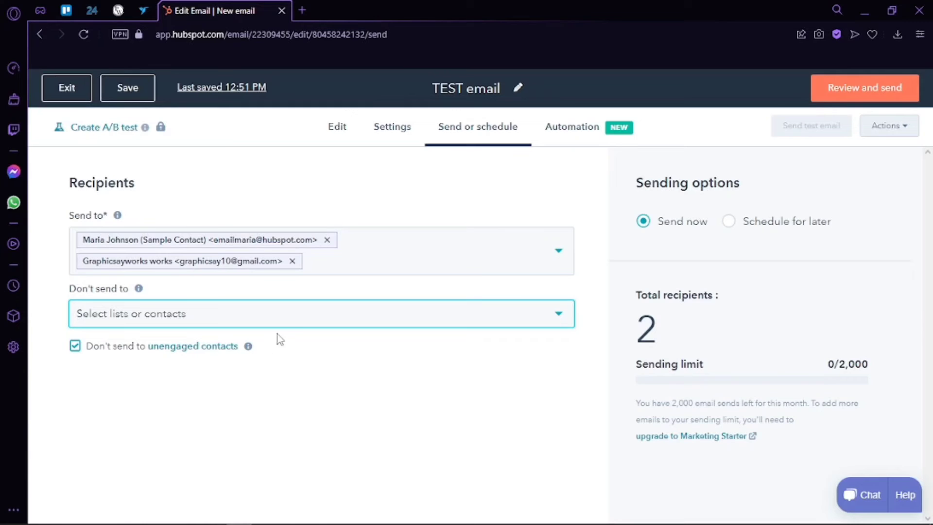
left_click(284, 320)
left_click(358, 332)
left_click_drag(840, 364, 869, 365)
left_click(702, 290)
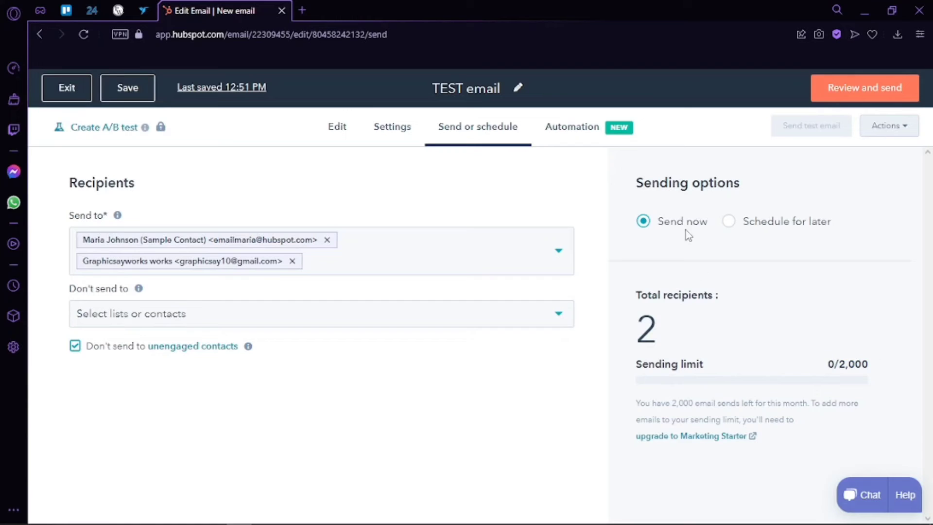
Choose Schedule for later with date 07/29/2022 and time 12:30 AM
left_click(752, 233)
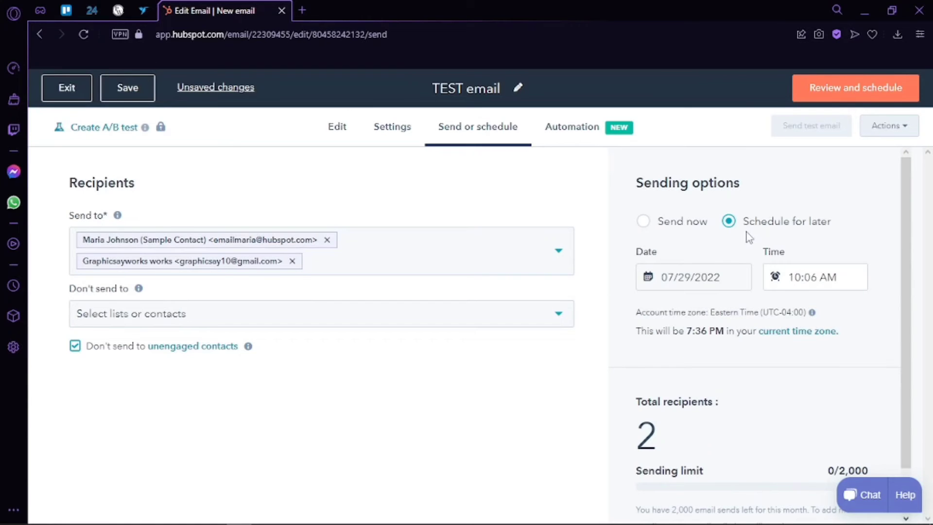
left_click(721, 278)
left_click(602, 425)
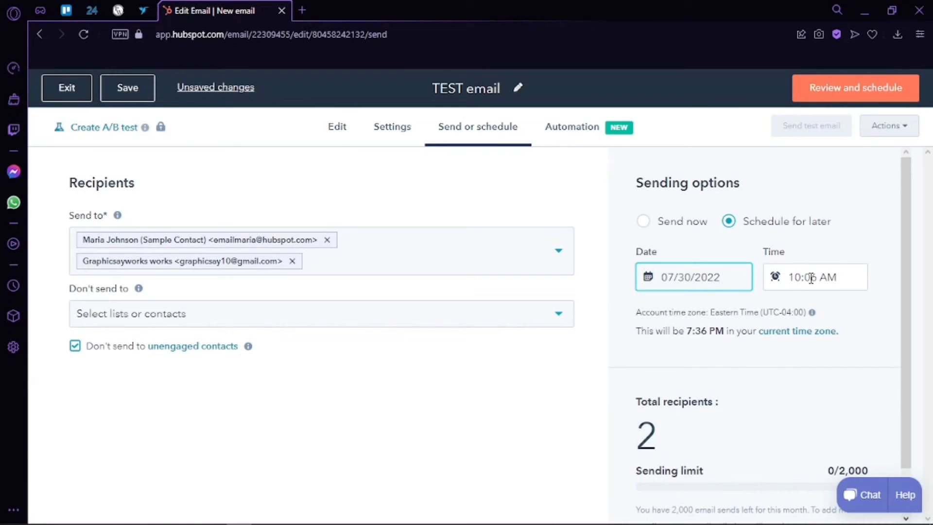
left_click(795, 276)
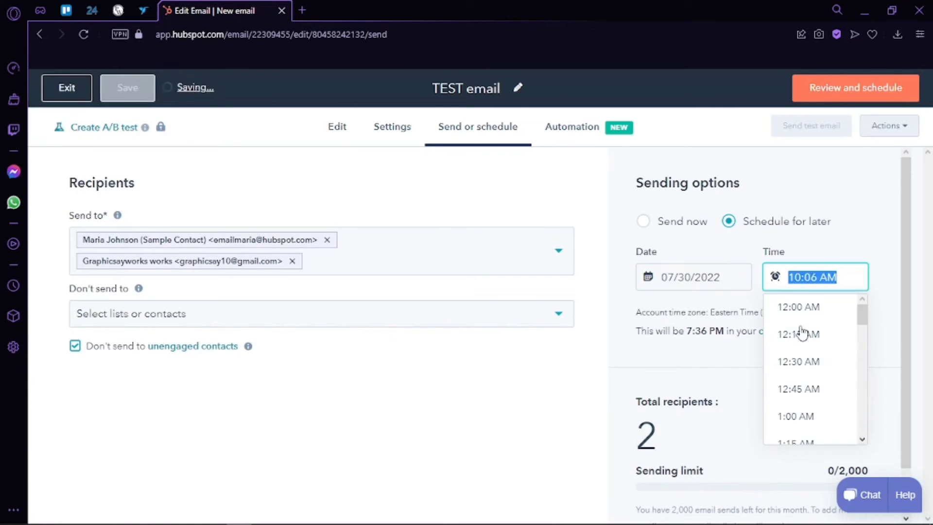
left_click(812, 370)
left_click(719, 278)
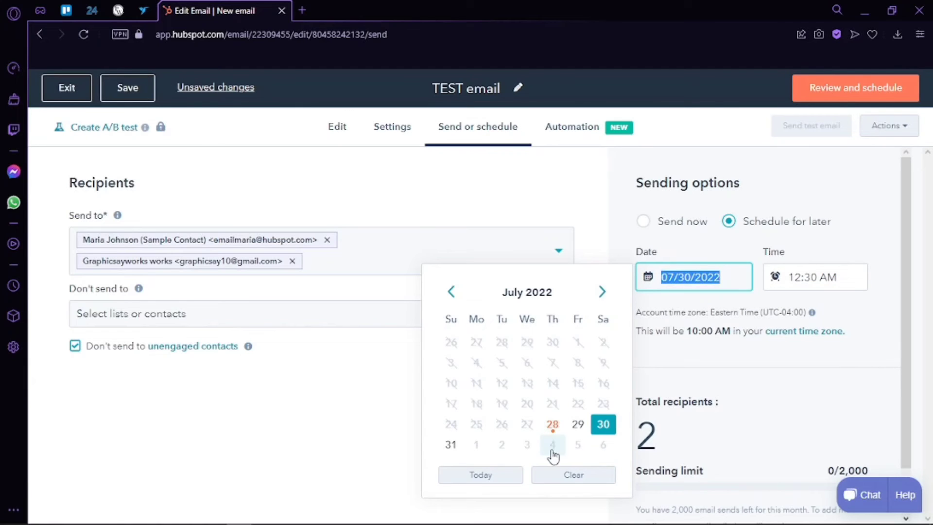
left_click(578, 424)
scroll(695, 378, "down", 1)
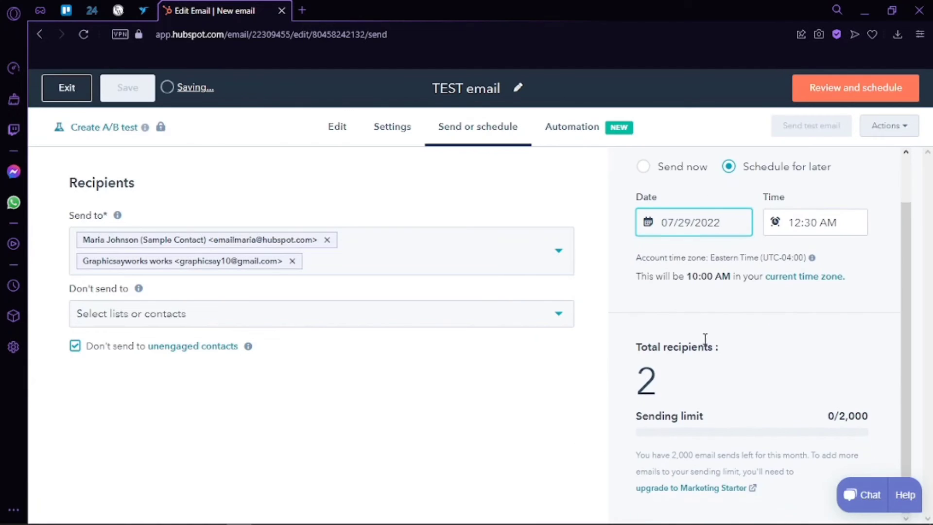
scroll(705, 339, "up", 1)
left_click(856, 95)
Go through the review checklist and preview the scheduled email
left_click(856, 97)
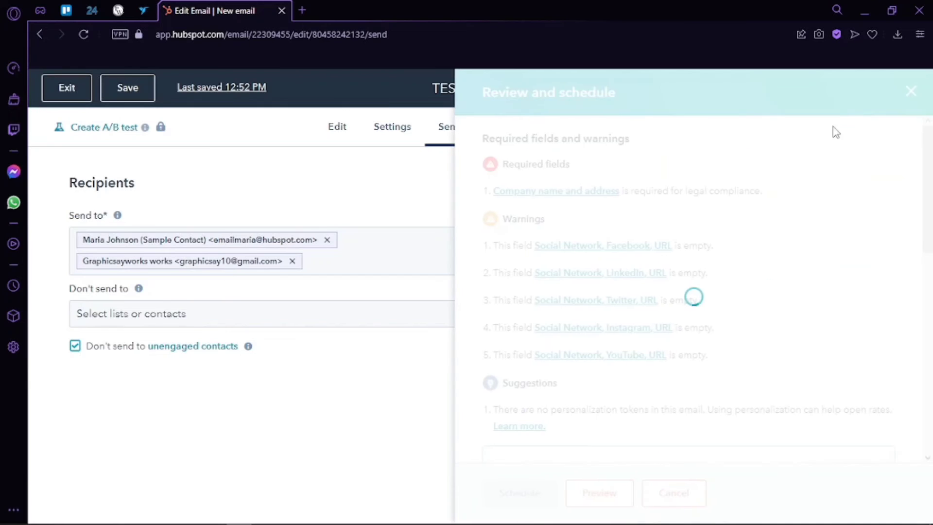
left_click(900, 98)
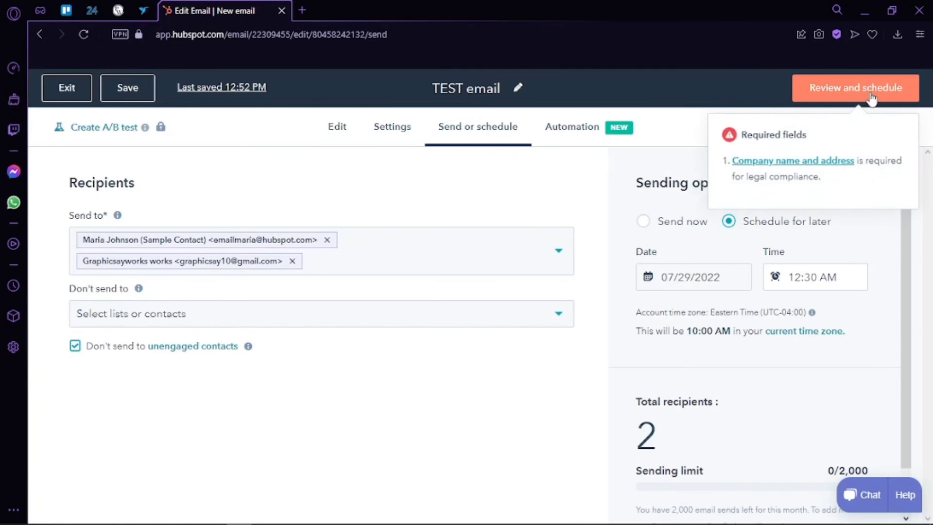
left_click(855, 95)
left_click(585, 494)
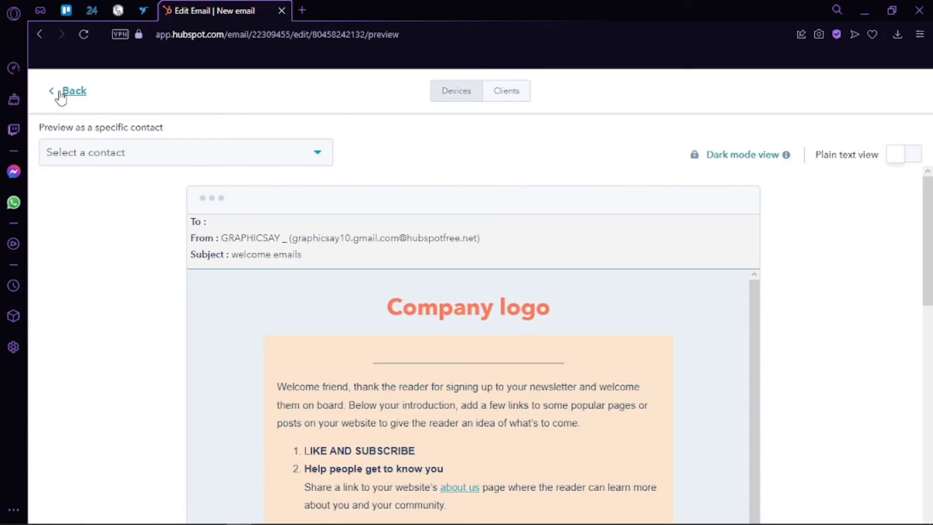
left_click(57, 90)
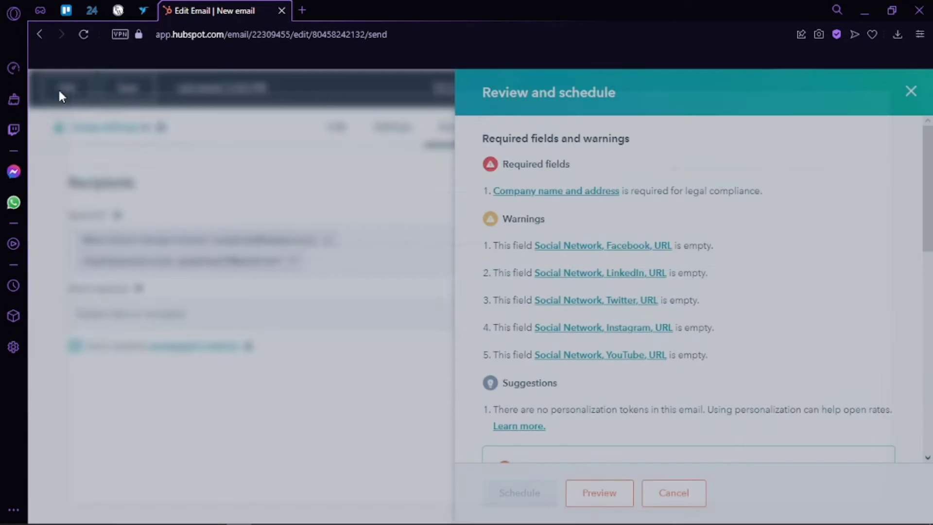
left_click(131, 95)
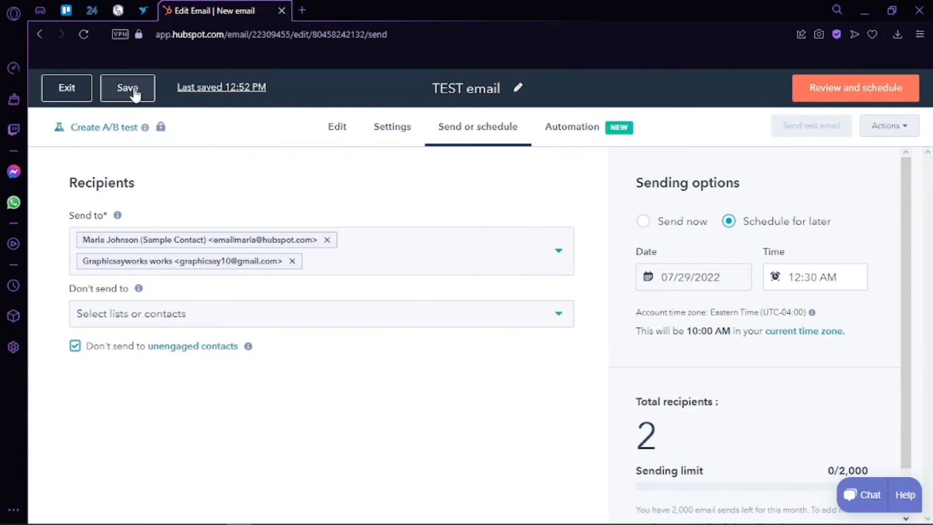
Save the email as a draft and return to the Marketing Email list
left_click(129, 93)
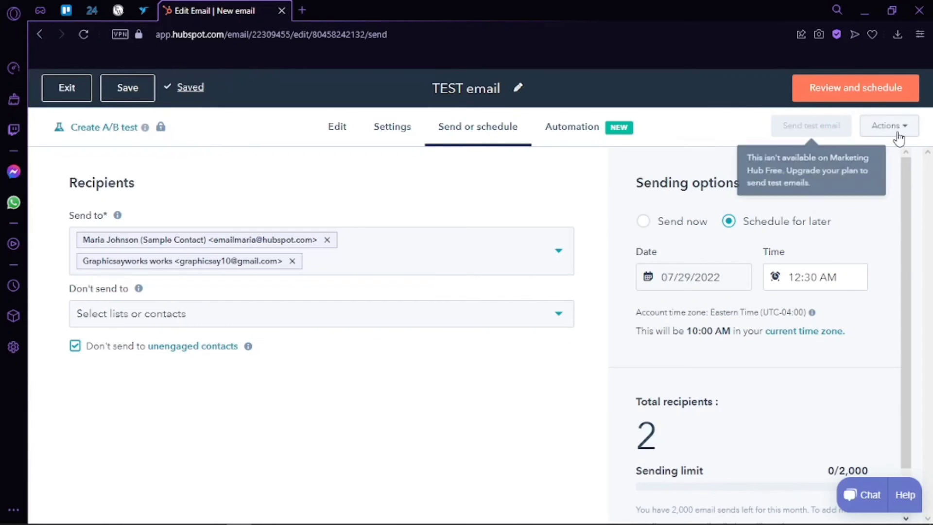
left_click(897, 129)
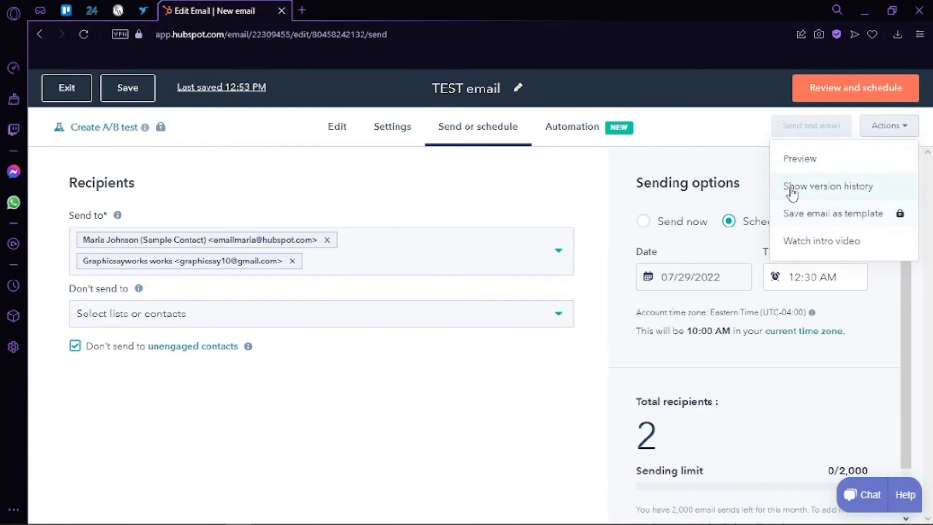
left_click(716, 165)
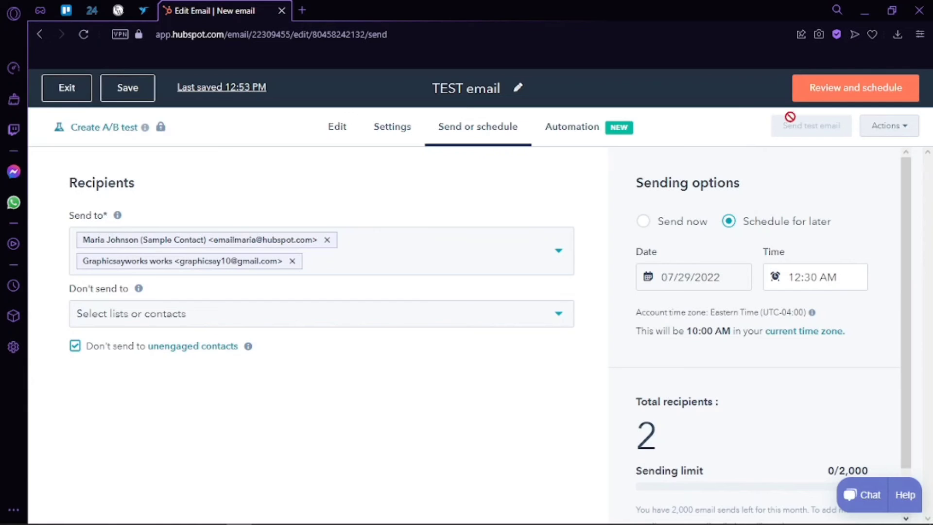
scroll(738, 365, "down", 1)
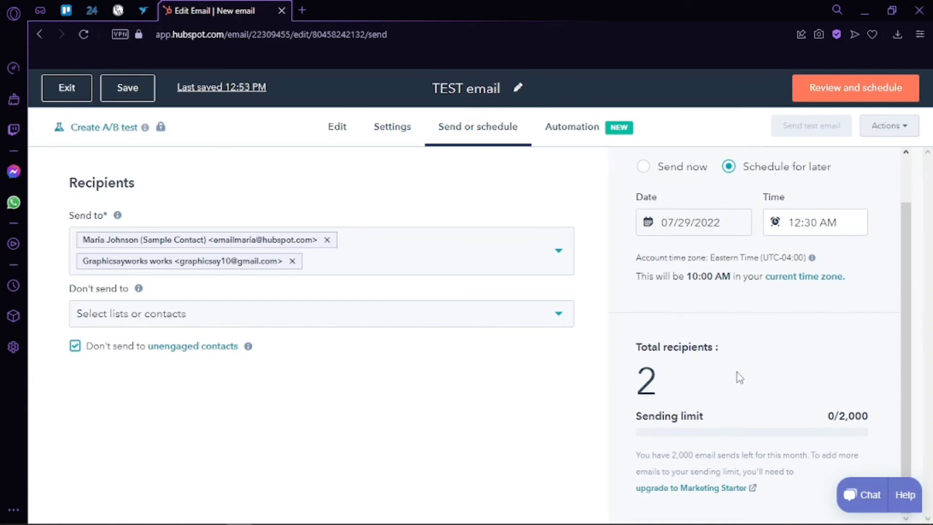
scroll(739, 377, "up", 1)
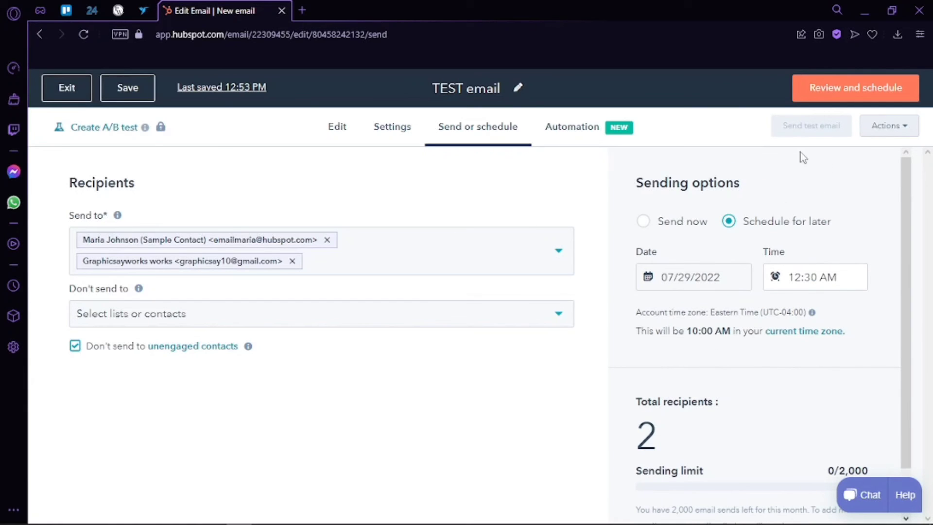
left_click(127, 87)
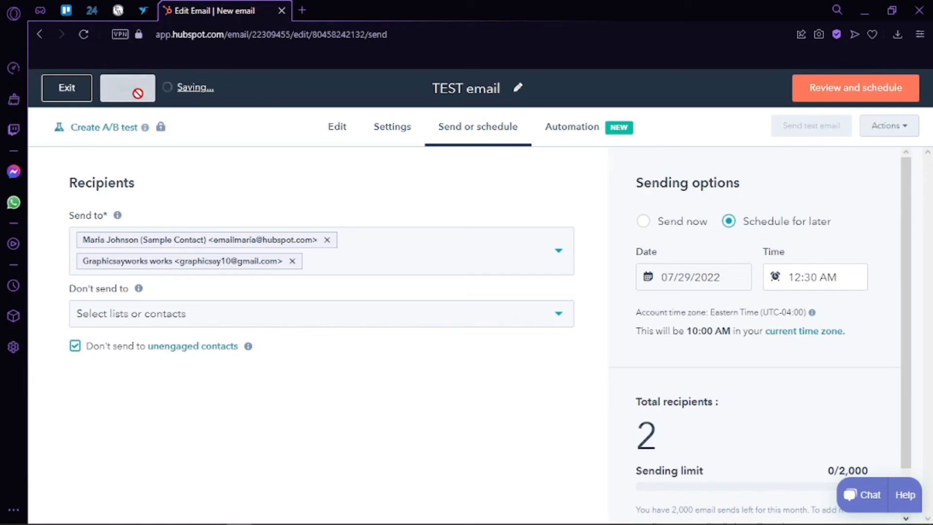
left_click(81, 91)
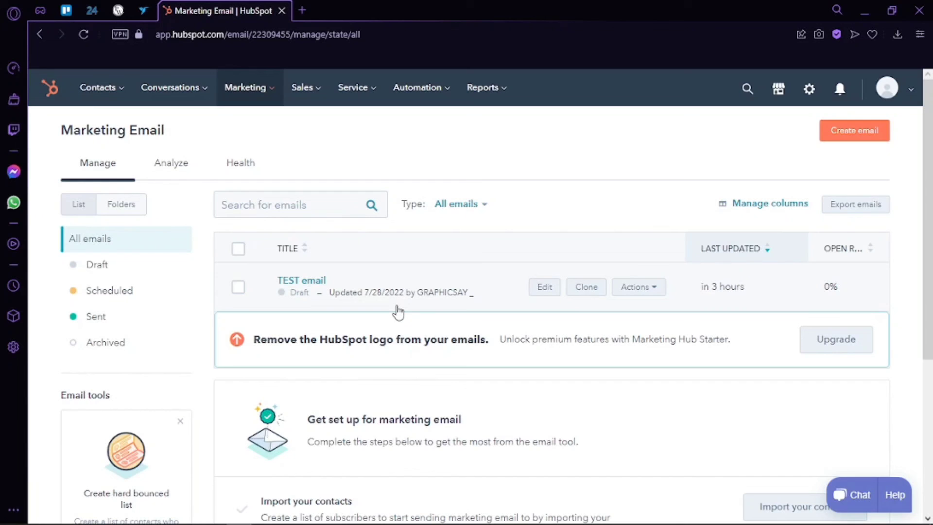
Check the Marketing Email list shows TEST email as a Draft updated 7/28/2022, 0% open rate
mouse_move(422, 520)
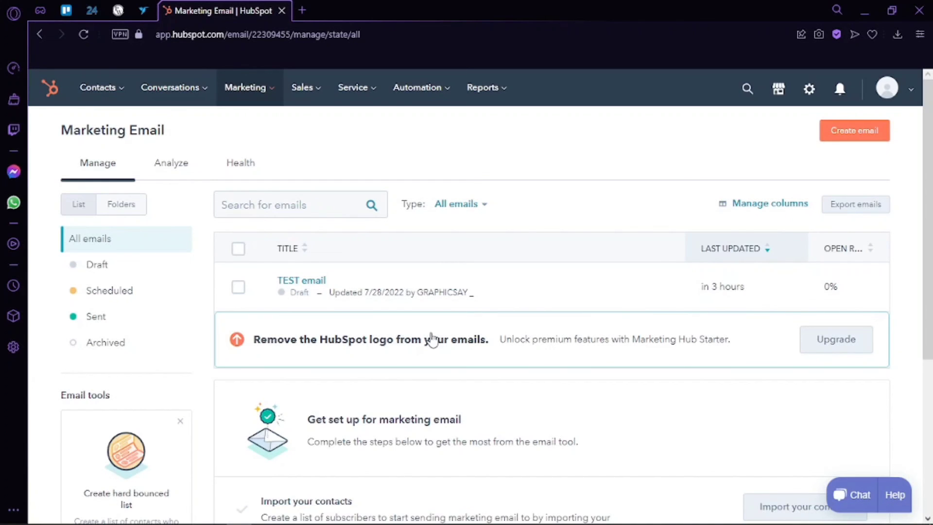
mouse_move(423, 306)
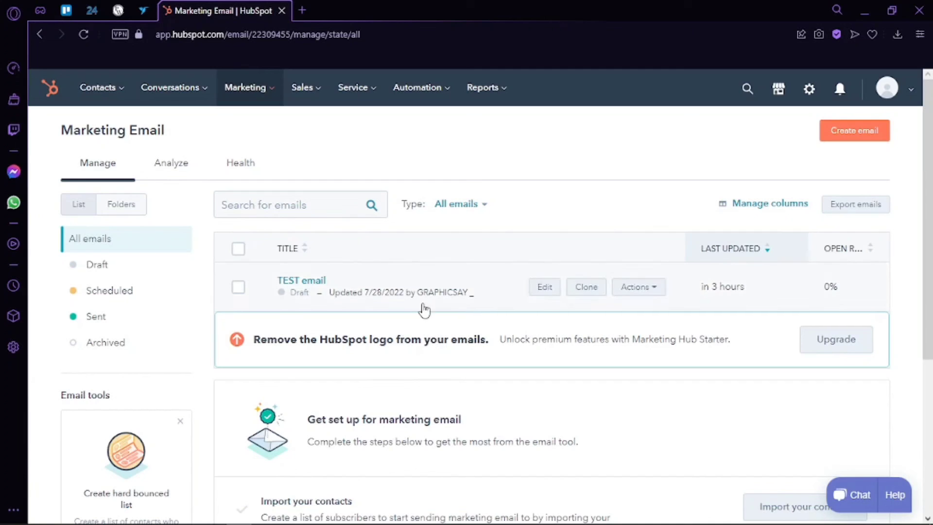